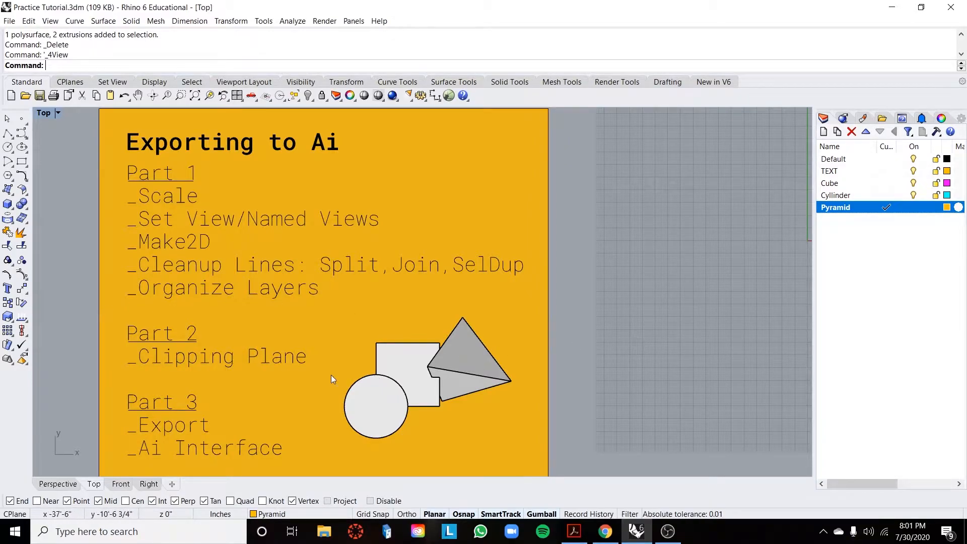
Step: Maximize the Perspective viewport around the origin and make the Cube layer current
{"action": "scroll", "coordinate": [624, 263], "scroll_direction": "down", "scroll_amount": 4}
{"action": "right_click_drag", "start_coordinate": [745, 242], "coordinate": [413, 261]}
{"action": "scroll", "coordinate": [414, 262], "scroll_direction": "up", "scroll_amount": 2}
{"action": "left_click", "coordinate": [236, 96]}
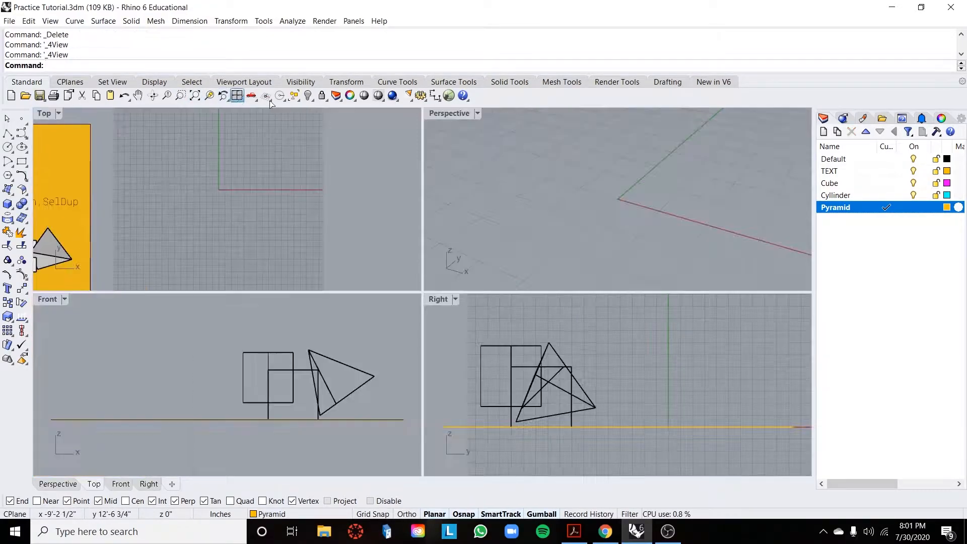
{"action": "double_click", "coordinate": [459, 113]}
{"action": "right_click_drag", "start_coordinate": [513, 242], "coordinate": [355, 327]}
{"action": "scroll", "coordinate": [688, 293], "scroll_direction": "down", "scroll_amount": 3}
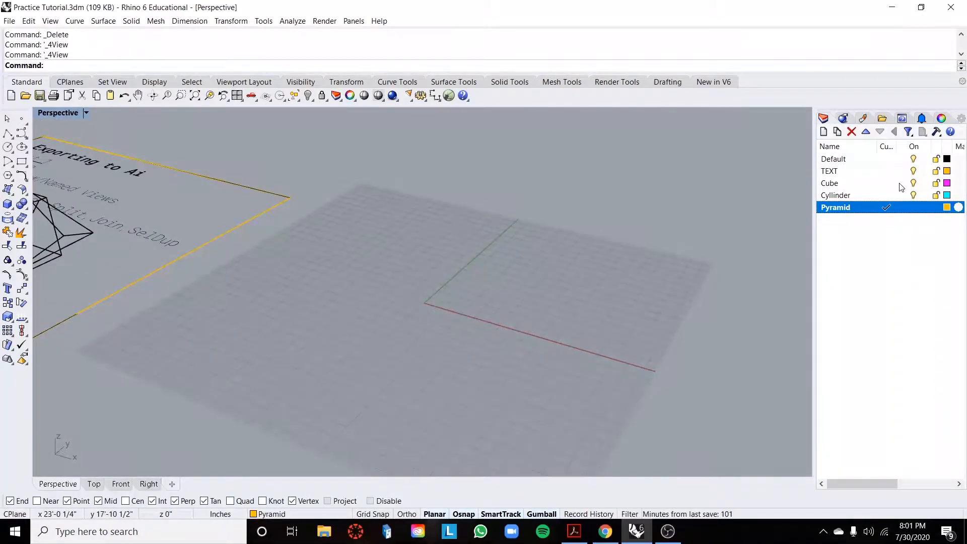
{"action": "left_click", "coordinate": [883, 183]}
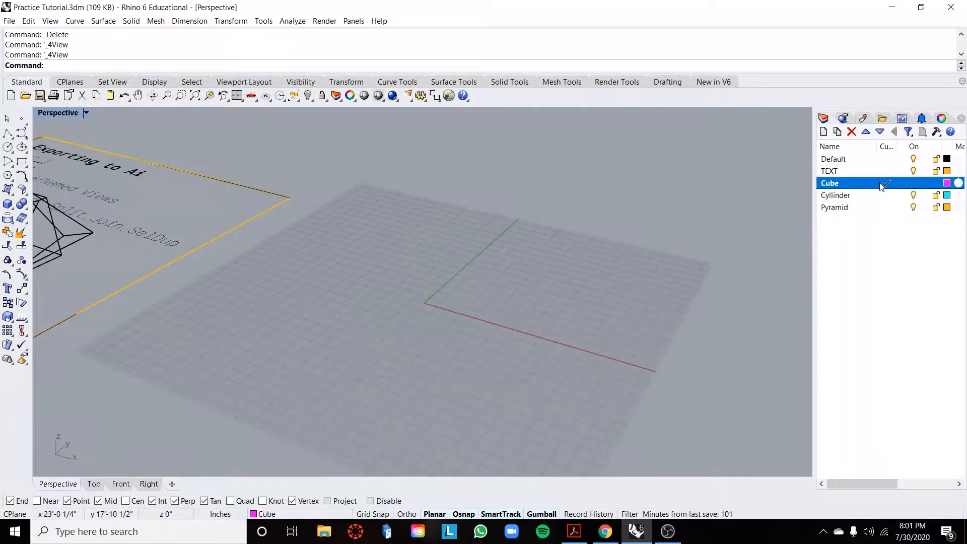
Step: Create a solid box with its first base corner at 0,0 and a length, width and height of 4'
{"action": "left_click", "coordinate": [8, 205]}
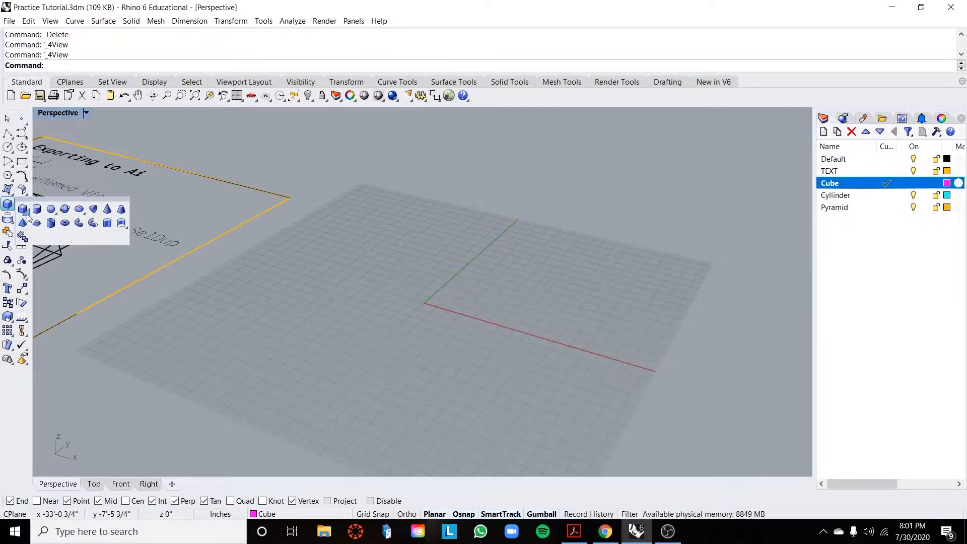
{"action": "left_click", "coordinate": [22, 208]}
{"action": "scroll", "coordinate": [436, 308], "scroll_direction": "up", "scroll_amount": 3}
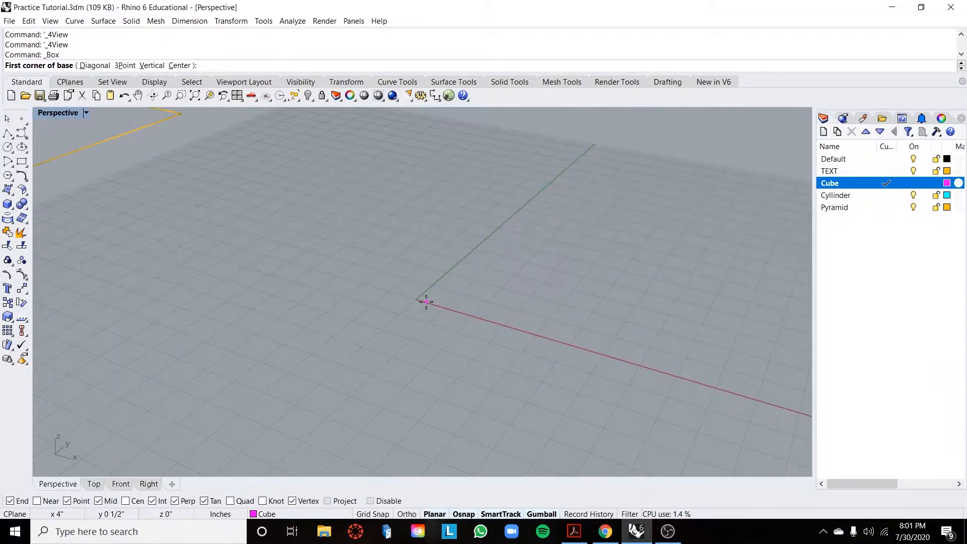
{"action": "type", "text": "0,0"}
{"action": "key", "text": "Return"}
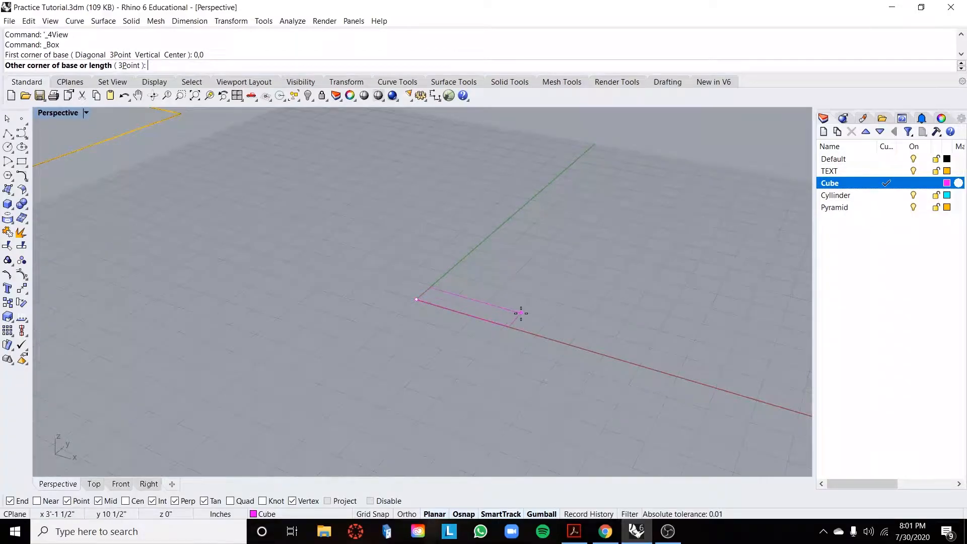
{"action": "type", "text": "4'"}
{"action": "key", "text": "Return"}
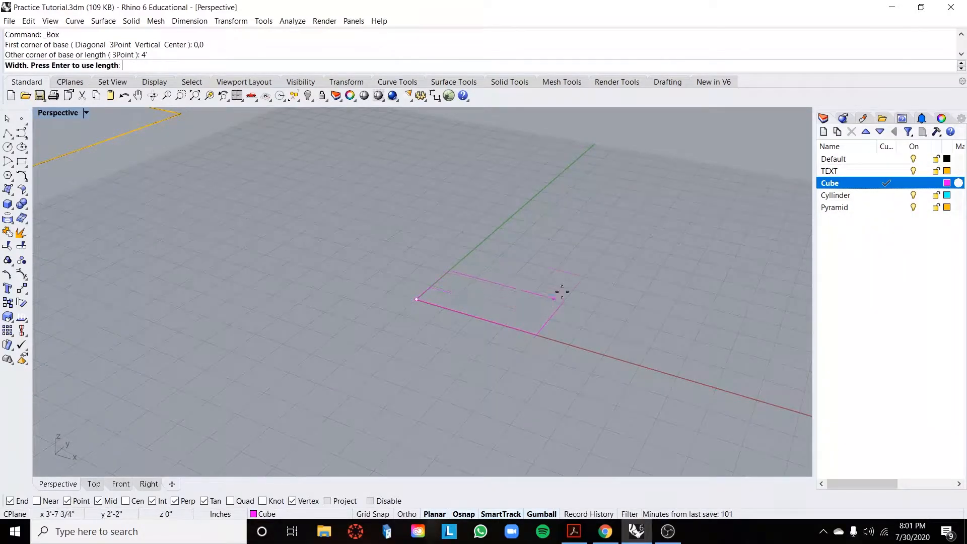
{"action": "type", "text": "4'"}
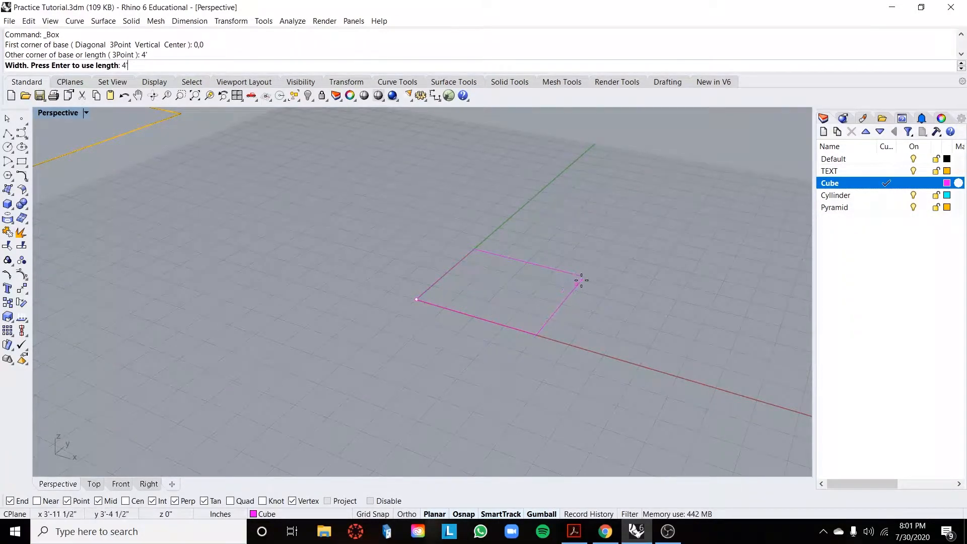
{"action": "key", "text": "Return"}
{"action": "type", "text": "4'"}
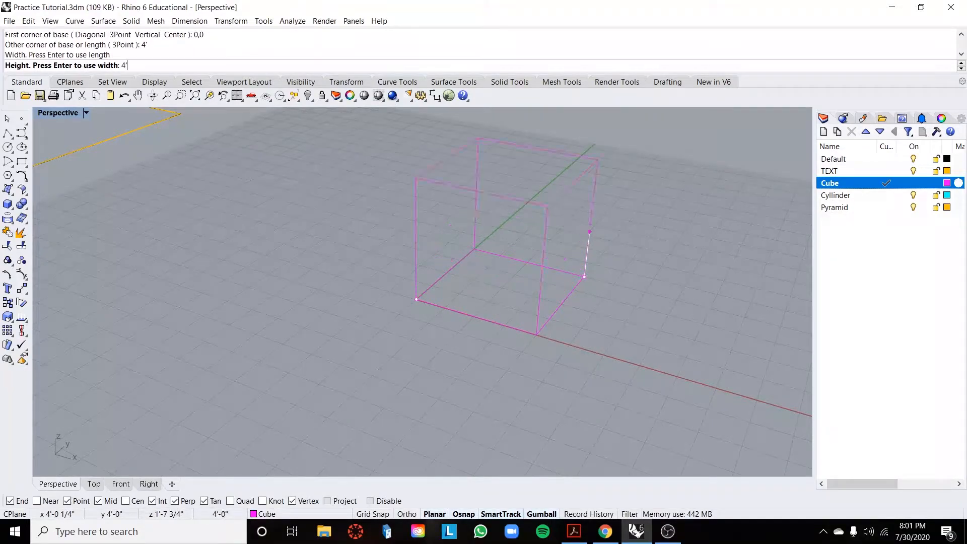
{"action": "key", "text": "Return"}
{"action": "scroll", "coordinate": [615, 265], "scroll_direction": "down", "scroll_amount": 3}
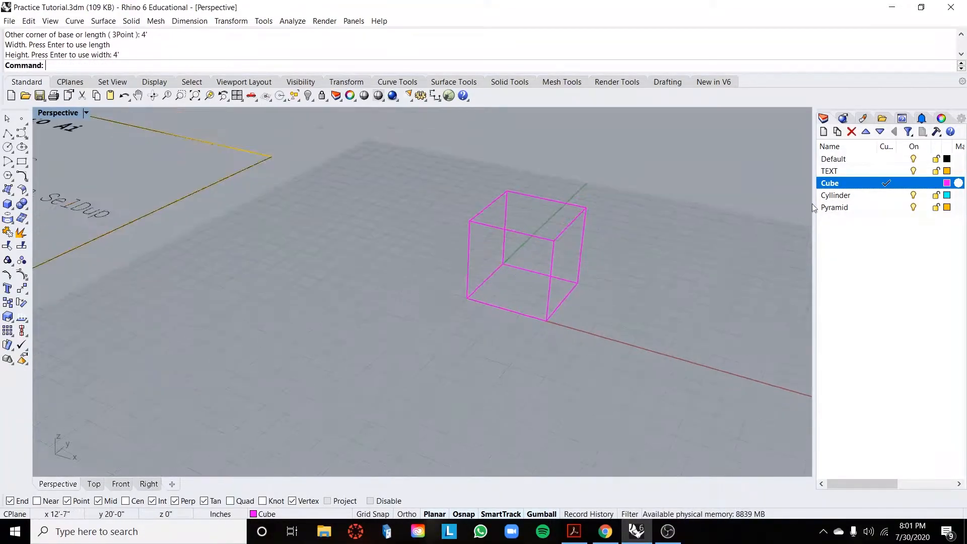
Step: On the Cyllinder layer, create a vertical cylinder centered on the cube's origin corner, with a 2'-0" radius and about 2'-9" height
{"action": "left_click", "coordinate": [859, 196]}
{"action": "double_click", "coordinate": [858, 196]}
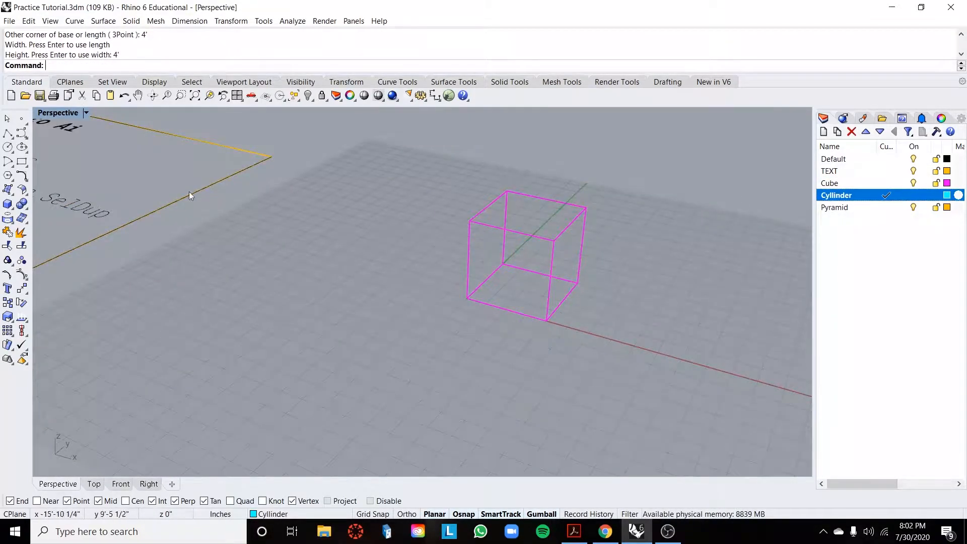
{"action": "left_click", "coordinate": [11, 209]}
{"action": "left_click", "coordinate": [38, 211]}
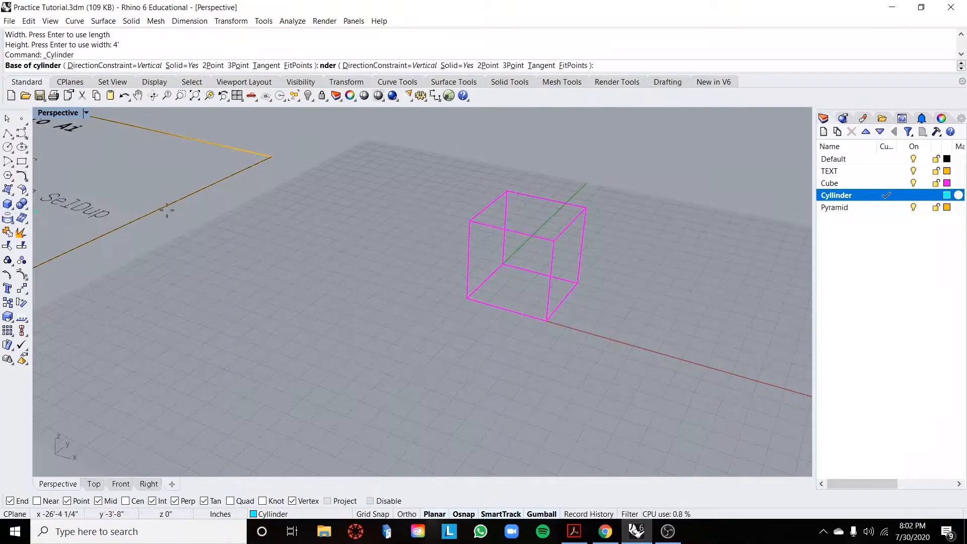
{"action": "left_click", "coordinate": [467, 298]}
{"action": "left_click", "coordinate": [505, 309]}
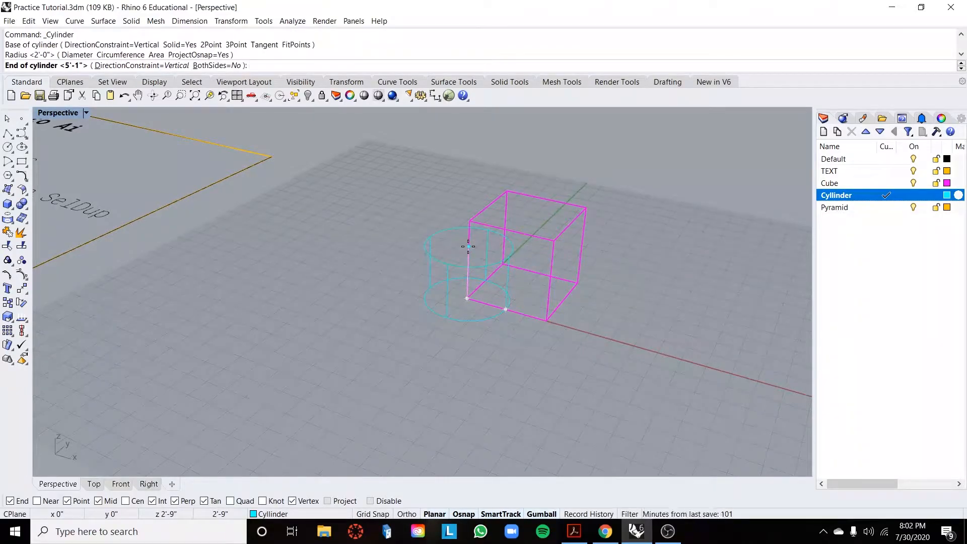
{"action": "left_click", "coordinate": [468, 247]}
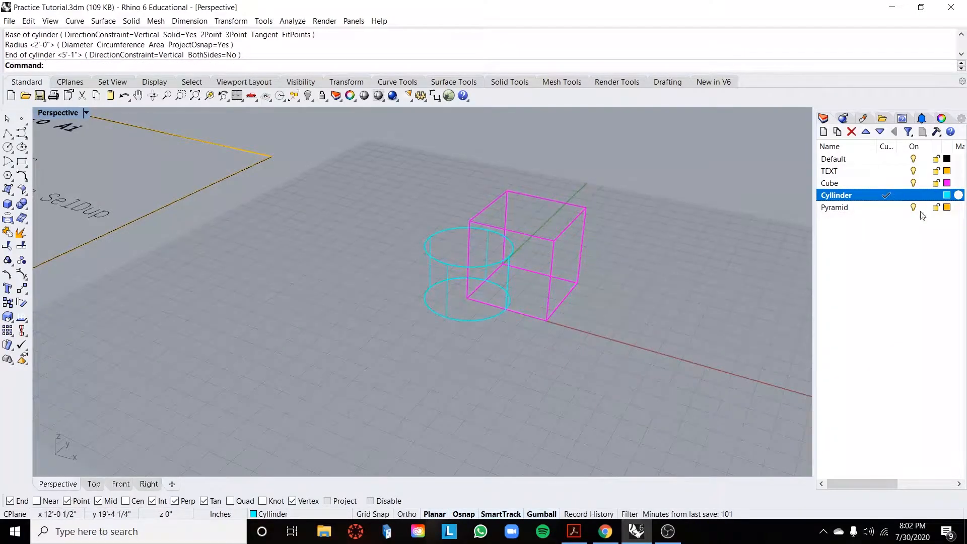
Step: On the Pyramid layer, create a three-sided inscribed pyramid centered on the cube's base corner opposite the origin, its apex on the top corner above
{"action": "left_click", "coordinate": [900, 207]}
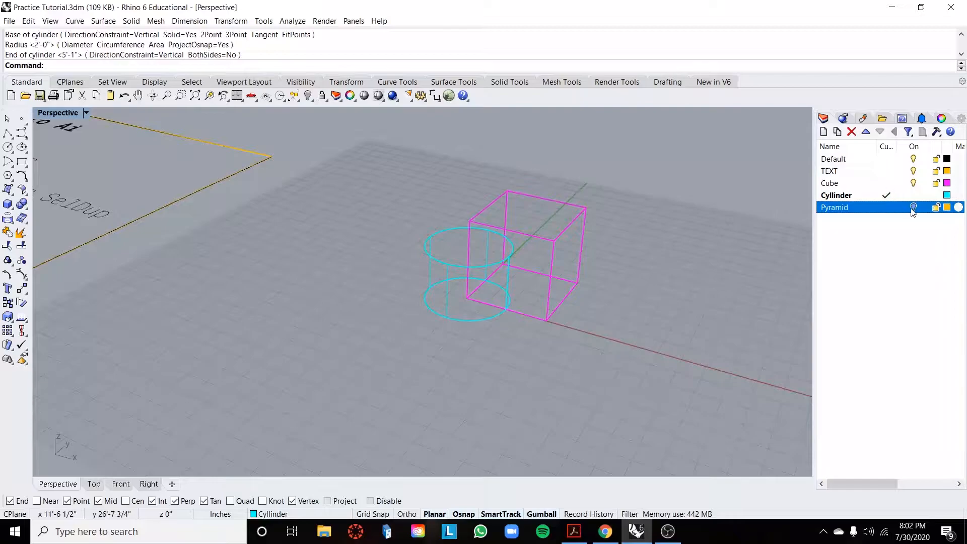
{"action": "left_click", "coordinate": [887, 207]}
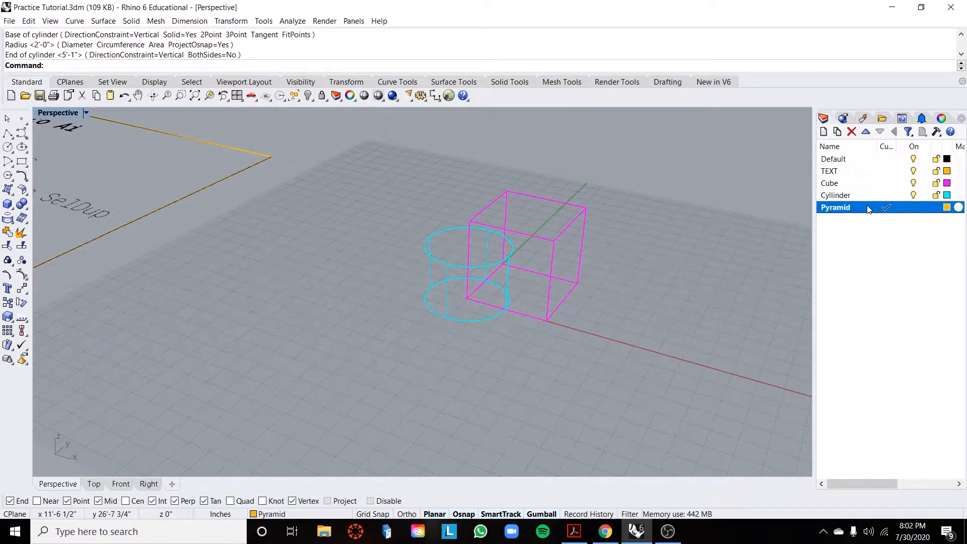
{"action": "left_click", "coordinate": [26, 207]}
{"action": "left_click", "coordinate": [29, 225]}
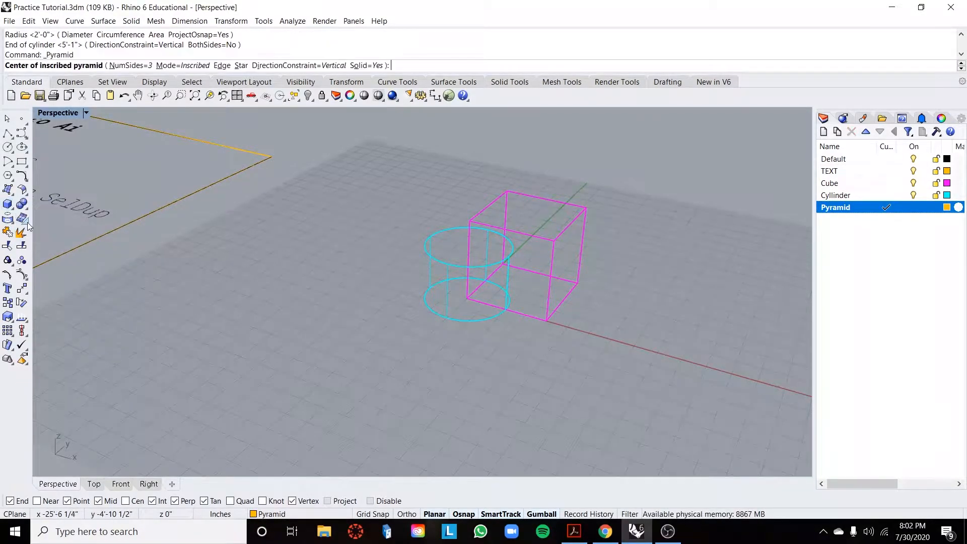
{"action": "left_click", "coordinate": [577, 283]}
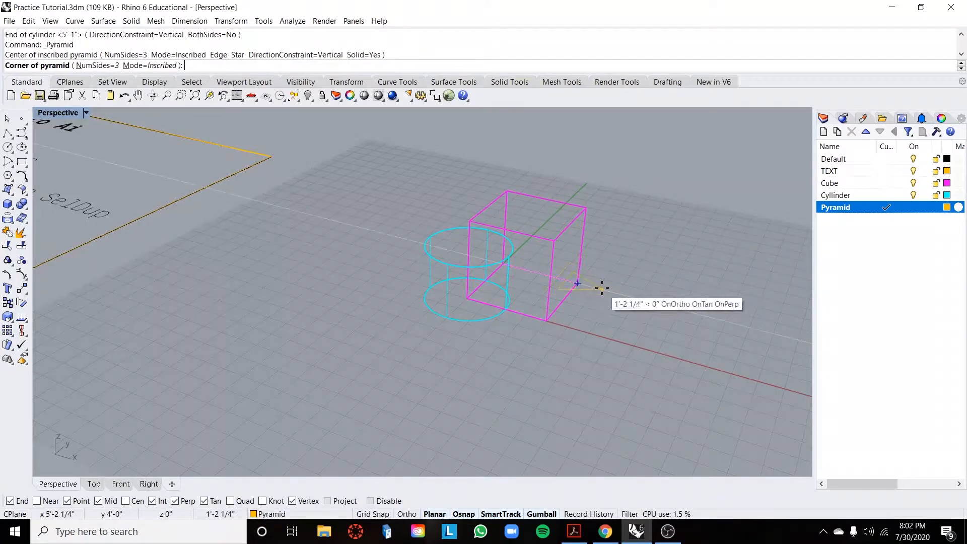
{"action": "left_click", "coordinate": [619, 293]}
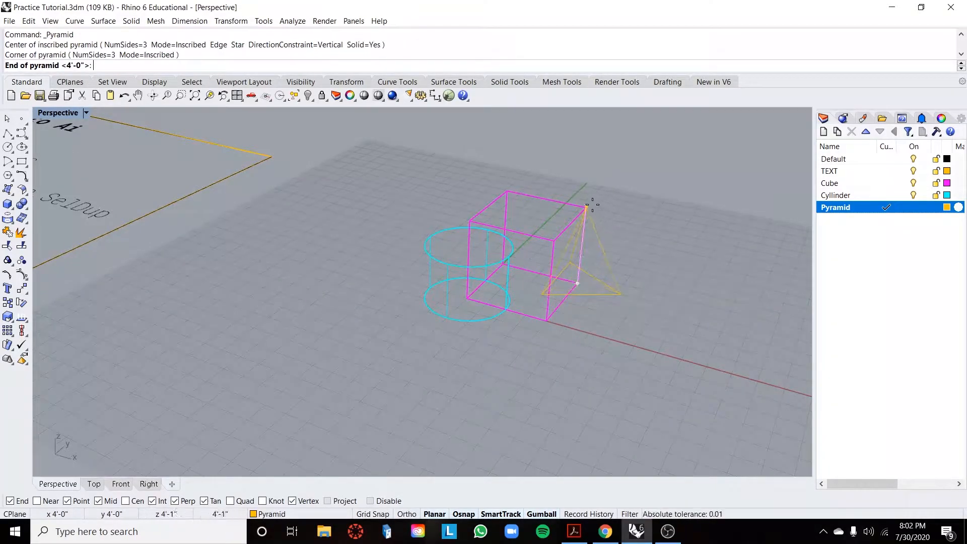
{"action": "left_click", "coordinate": [586, 208]}
Step: Set the Perspective viewport's display mode to Shaded
{"action": "mouse_move", "coordinate": [636, 322]}
{"action": "right_mouse_down"}
{"action": "mouse_move", "coordinate": [522, 326]}
{"action": "mouse_move", "coordinate": [334, 227]}
{"action": "right_mouse_up"}
{"action": "left_click", "coordinate": [52, 113]}
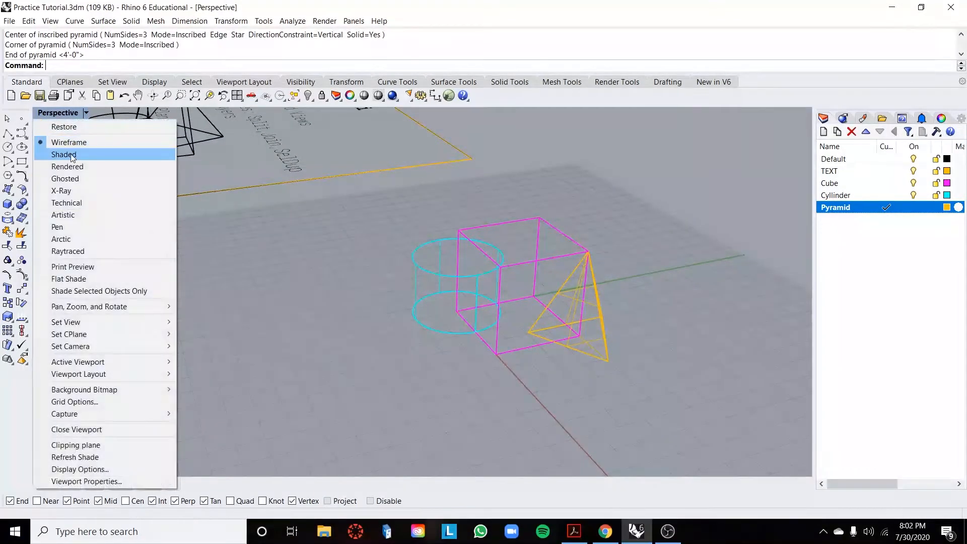
{"action": "left_click", "coordinate": [65, 154]}
{"action": "right_click_drag", "start_coordinate": [612, 305], "coordinate": [675, 328]}
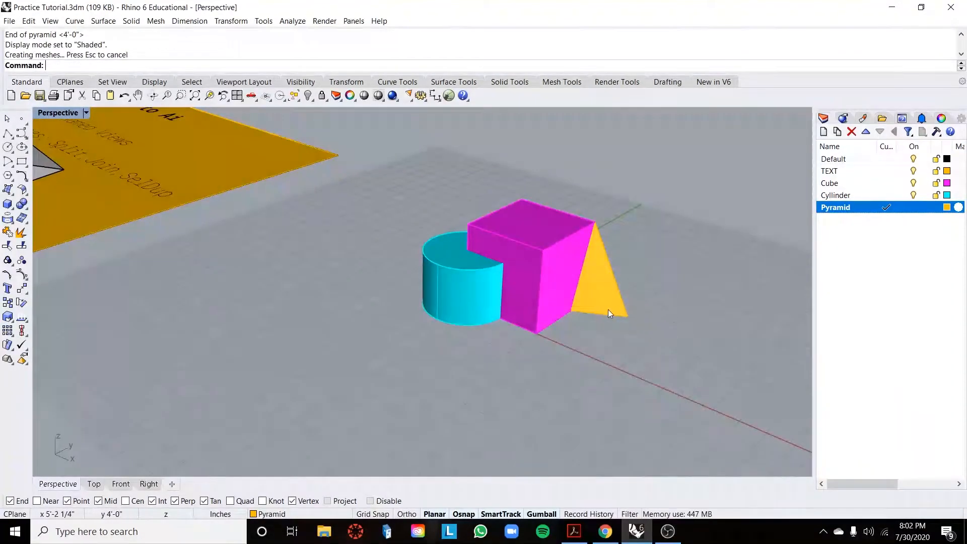
Step: Rescale the pyramid with the gumball and tilt it against the side of the cube
{"action": "left_click", "coordinate": [609, 309]}
{"action": "scroll", "coordinate": [649, 269], "scroll_direction": "up", "scroll_amount": 4}
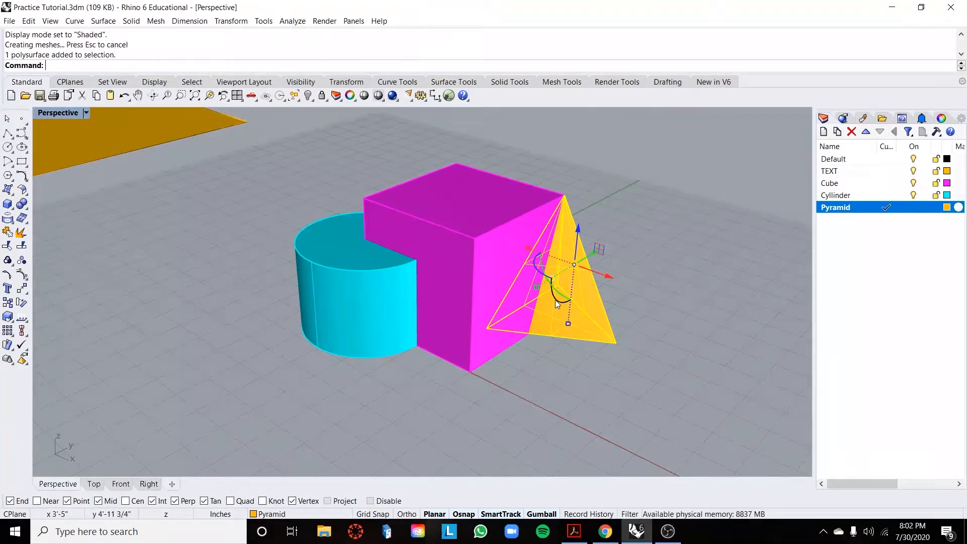
{"action": "left_click_drag", "start_coordinate": [570, 325], "coordinate": [544, 295]}
{"action": "right_click_drag", "start_coordinate": [554, 297], "coordinate": [494, 328]}
{"action": "left_click_drag", "start_coordinate": [536, 317], "coordinate": [554, 310]}
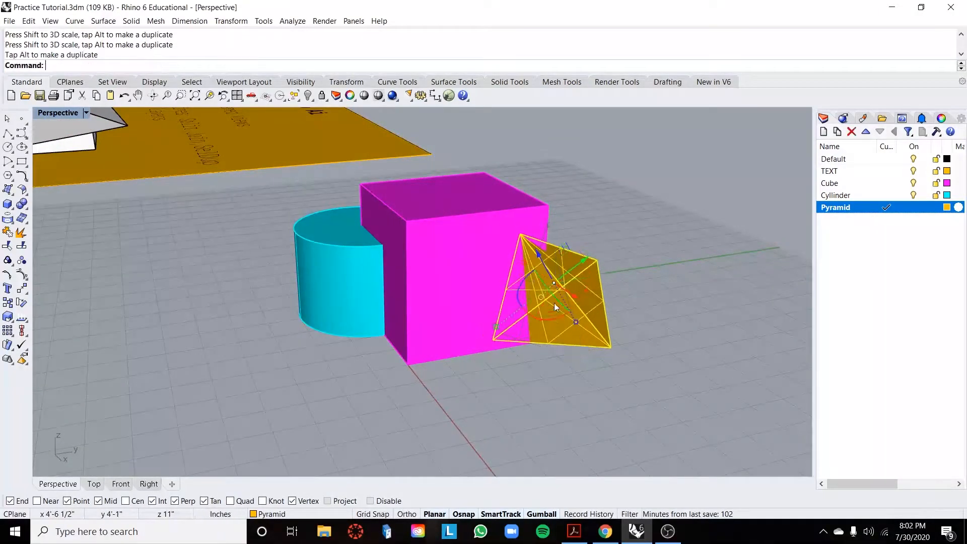
Step: Raise the tilted pyramid and enlarge it uniformly so it cuts through the cube's upper corner
{"action": "left_click_drag", "start_coordinate": [538, 255], "coordinate": [477, 186]}
{"action": "right_click_drag", "start_coordinate": [596, 361], "coordinate": [610, 342]}
{"action": "left_click_drag", "start_coordinate": [558, 236], "coordinate": [566, 250], "text": "shift"}
{"action": "left_click", "coordinate": [554, 353]}
{"action": "right_click_drag", "start_coordinate": [569, 383], "coordinate": [611, 398]}
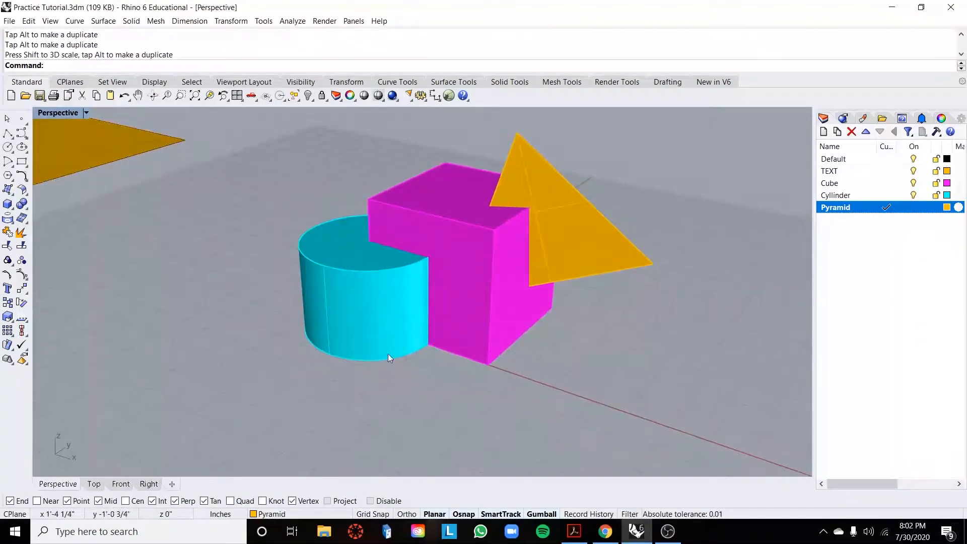
Step: Stretch the cylinder vertically with the gumball and adjust its height position so its top rises above the cube
{"action": "left_click", "coordinate": [349, 342]}
{"action": "left_click_drag", "start_coordinate": [372, 255], "coordinate": [365, 197]}
{"action": "mouse_move", "coordinate": [635, 341]}
{"action": "right_mouse_down"}
{"action": "mouse_move", "coordinate": [665, 414]}
{"action": "mouse_move", "coordinate": [625, 333]}
{"action": "right_mouse_up"}
{"action": "left_click_drag", "start_coordinate": [366, 262], "coordinate": [366, 280]}
{"action": "left_click_drag", "start_coordinate": [367, 174], "coordinate": [372, 195]}
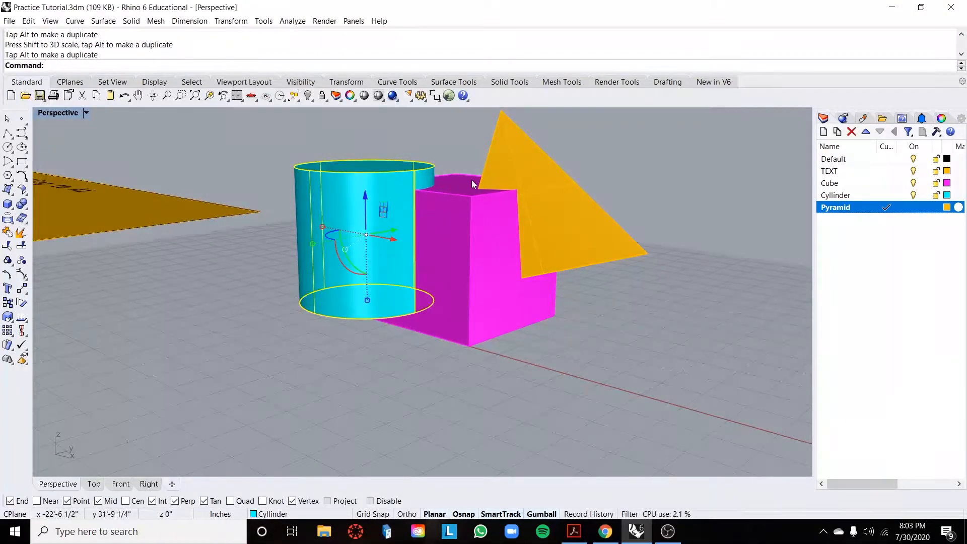
{"action": "scroll", "coordinate": [469, 178], "scroll_direction": "up", "scroll_amount": 3}
{"action": "right_click_drag", "start_coordinate": [469, 178], "coordinate": [518, 218]}
{"action": "left_click", "coordinate": [703, 402]}
Step: Shorten the cylinder slightly along its axis and raise it so its bottom clears the cube's base
{"action": "right_click_drag", "start_coordinate": [702, 402], "coordinate": [659, 322]}
{"action": "right_click_drag", "start_coordinate": [616, 351], "coordinate": [605, 366]}
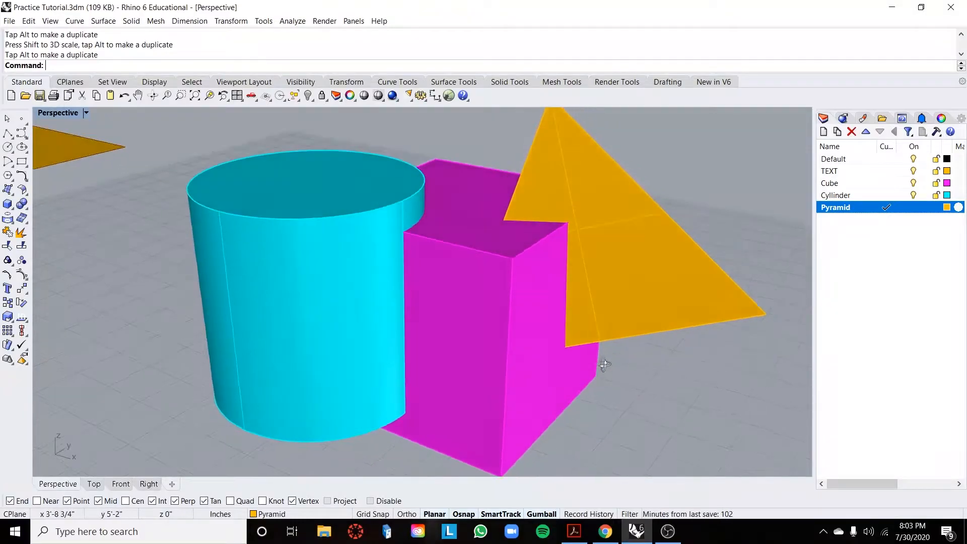
{"action": "left_click", "coordinate": [336, 422]}
{"action": "left_click_drag", "start_coordinate": [323, 381], "coordinate": [323, 366]}
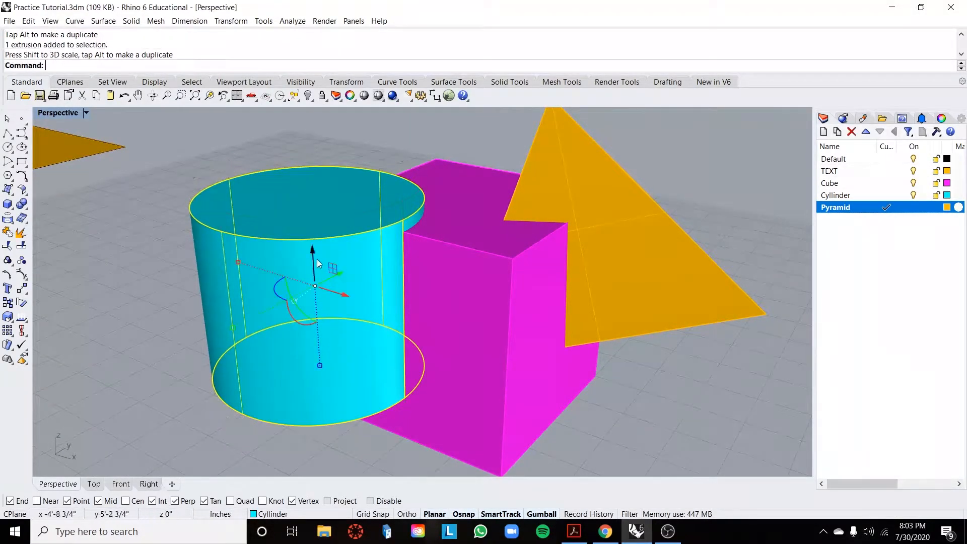
{"action": "left_click_drag", "start_coordinate": [312, 247], "coordinate": [310, 210]}
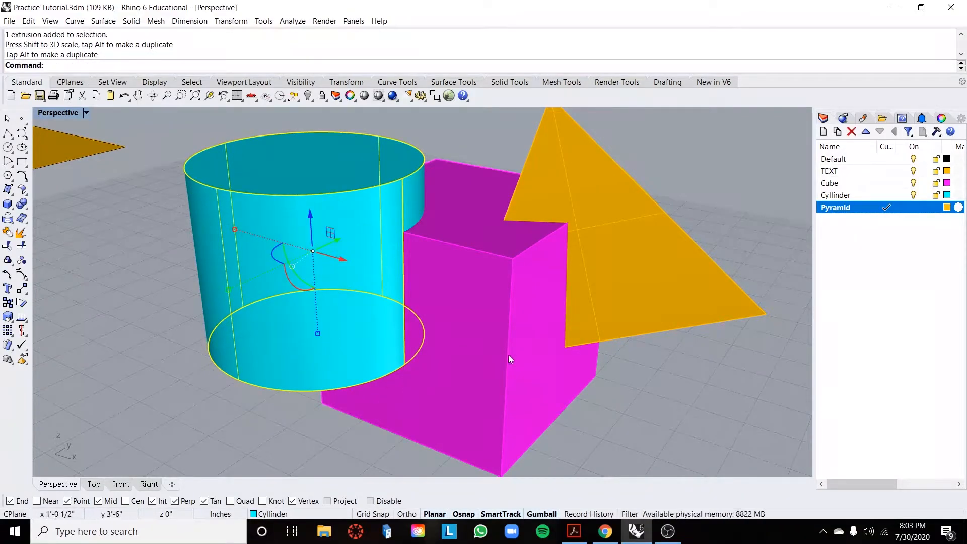
Step: Lower the cylinder slightly while keeping its top above the cube and its bottom above the cube's base
{"action": "scroll", "coordinate": [597, 200], "scroll_direction": "up", "scroll_amount": 4}
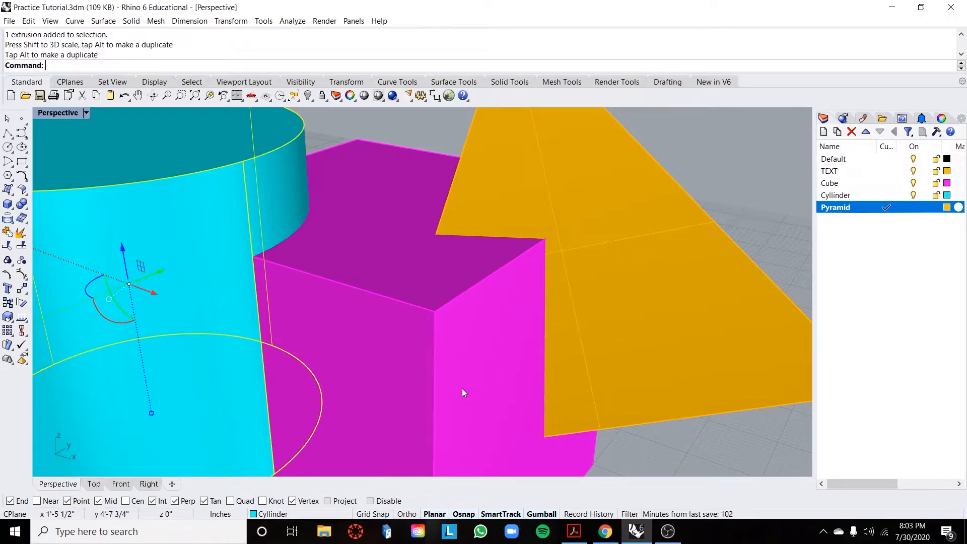
{"action": "scroll", "coordinate": [548, 248], "scroll_direction": "down", "scroll_amount": 3}
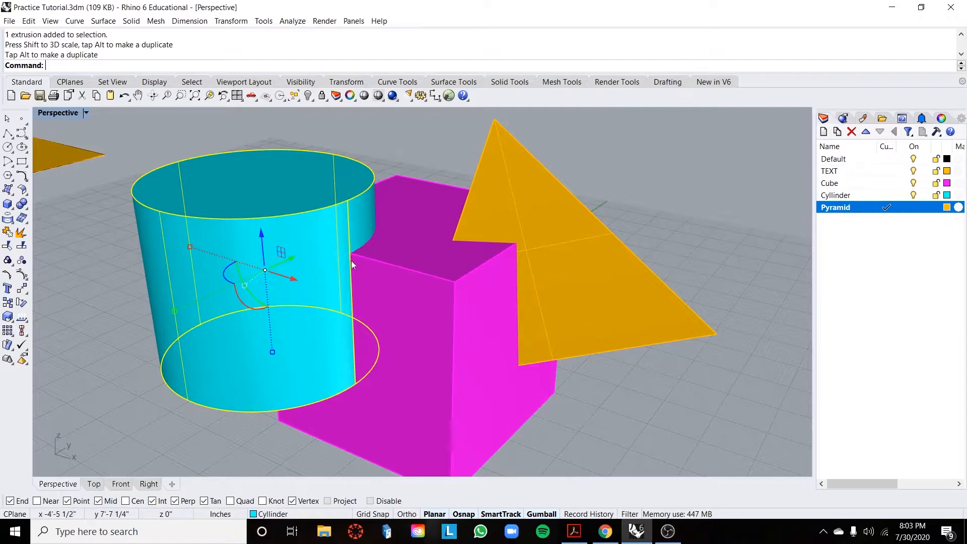
{"action": "left_click", "coordinate": [281, 444]}
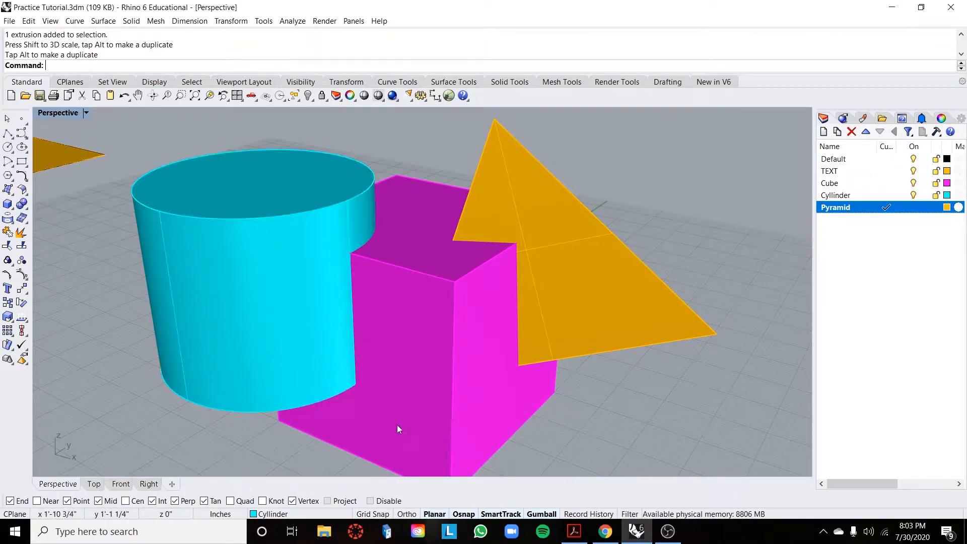
{"action": "right_click_drag", "start_coordinate": [343, 318], "coordinate": [234, 348]}
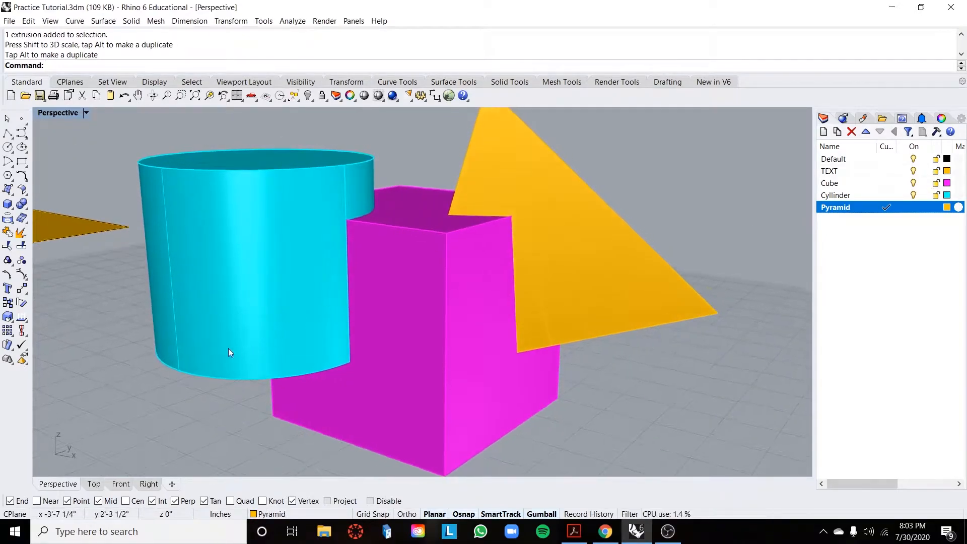
{"action": "left_click", "coordinate": [231, 285]}
{"action": "left_click_drag", "start_coordinate": [264, 213], "coordinate": [264, 235]}
Step: Subtract the pyramid and the cylinder from the cube with BooleanDifference, using DeleteInput=No
{"action": "left_click", "coordinate": [433, 468]}
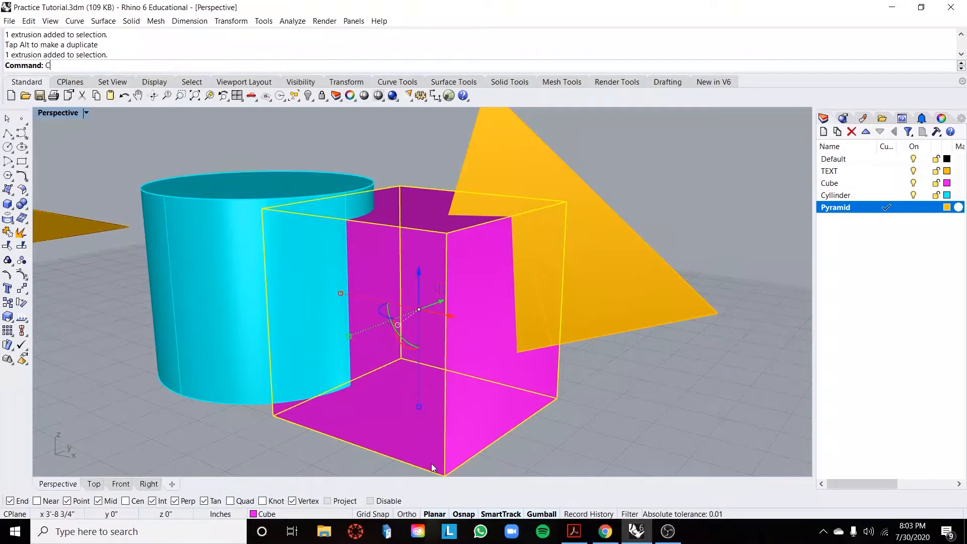
{"action": "key", "text": "BackSpace"}
{"action": "type", "text": "booleandifference"}
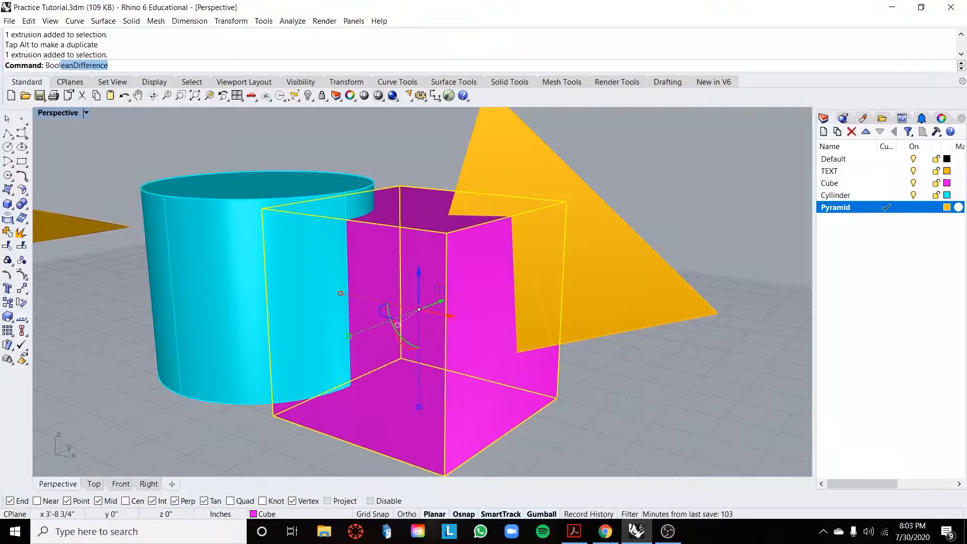
{"action": "key", "text": "Return"}
{"action": "left_click", "coordinate": [629, 301]}
{"action": "left_click", "coordinate": [176, 383]}
{"action": "key", "text": "Return"}
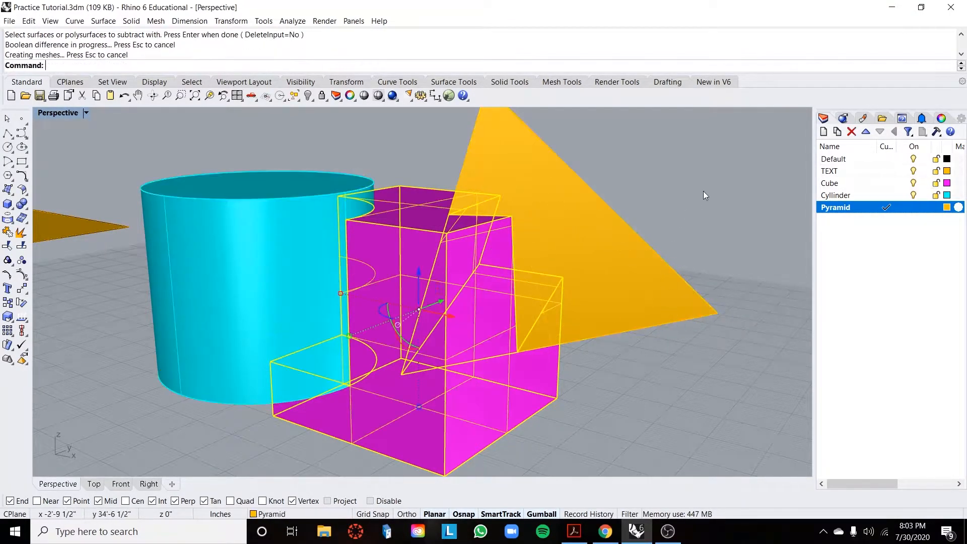
Step: Select the cube, cylinder and pyramid and switch the Perspective viewport to the SE isometric view
{"action": "left_click", "coordinate": [698, 196]}
{"action": "right_click_drag", "start_coordinate": [698, 196], "coordinate": [717, 216]}
{"action": "scroll", "coordinate": [511, 241], "scroll_direction": "up", "scroll_amount": 5}
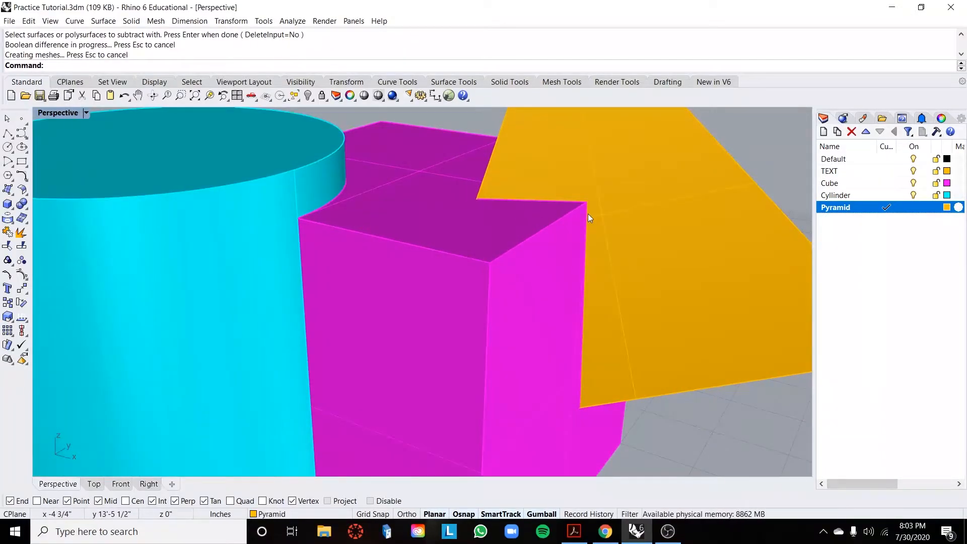
{"action": "scroll", "coordinate": [309, 223], "scroll_direction": "down", "scroll_amount": 5}
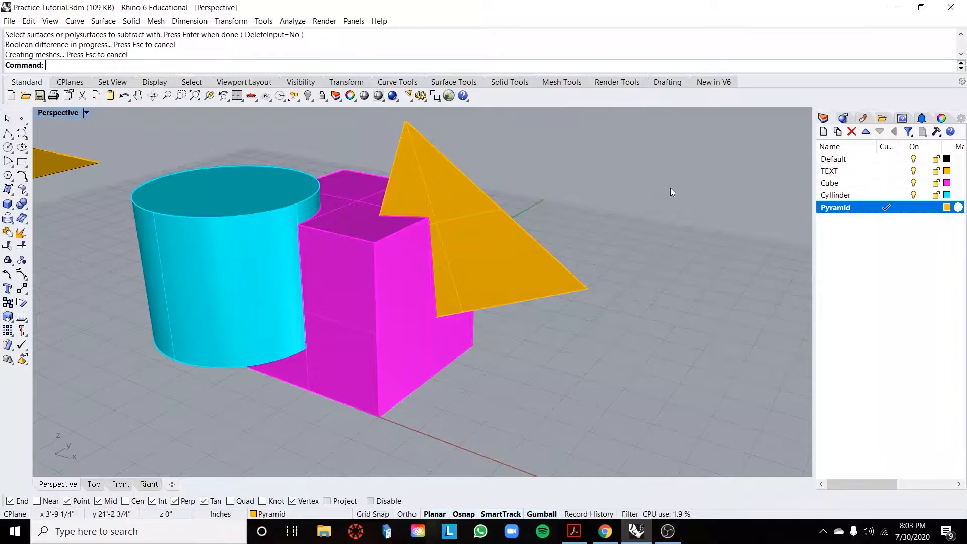
{"action": "right_click_drag", "start_coordinate": [626, 201], "coordinate": [634, 207]}
{"action": "left_click_drag", "start_coordinate": [508, 131], "coordinate": [161, 355]}
{"action": "left_click_drag", "start_coordinate": [151, 458], "coordinate": [150, 458]}
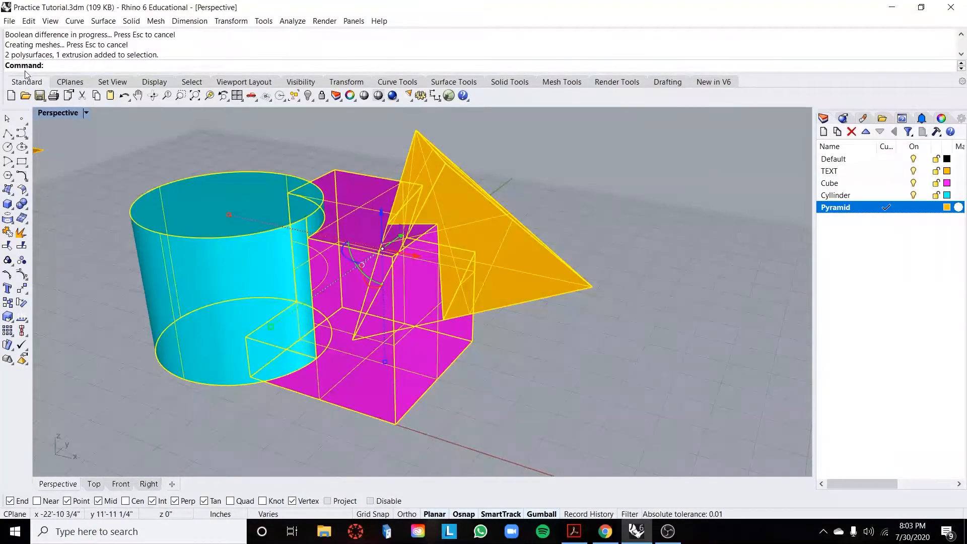
{"action": "left_click", "coordinate": [65, 113]}
{"action": "mouse_move", "coordinate": [123, 322]}
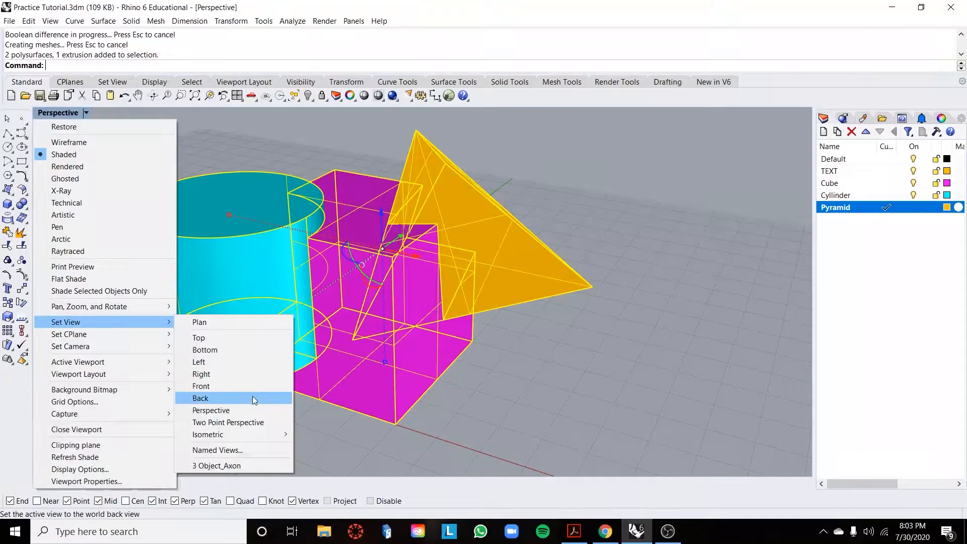
{"action": "mouse_move", "coordinate": [260, 432]}
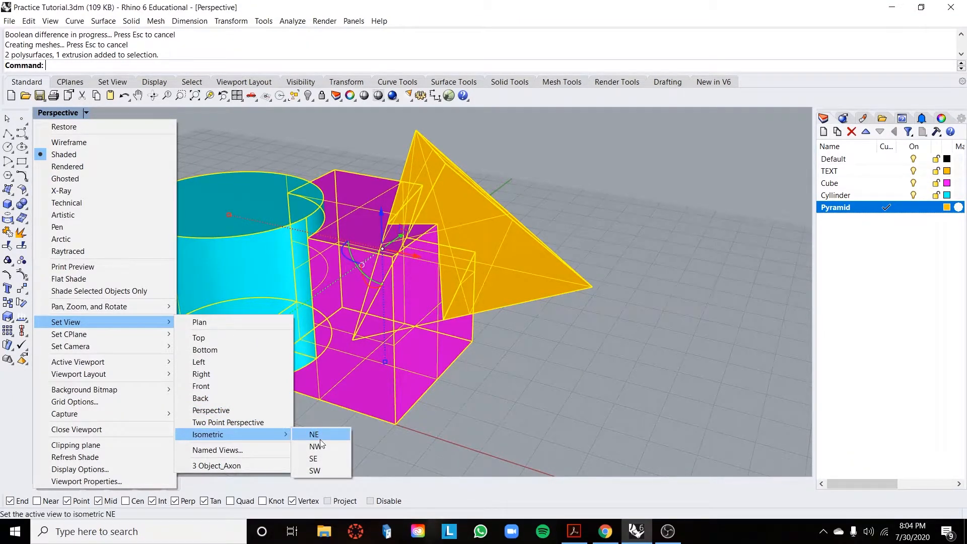
{"action": "left_click", "coordinate": [331, 458]}
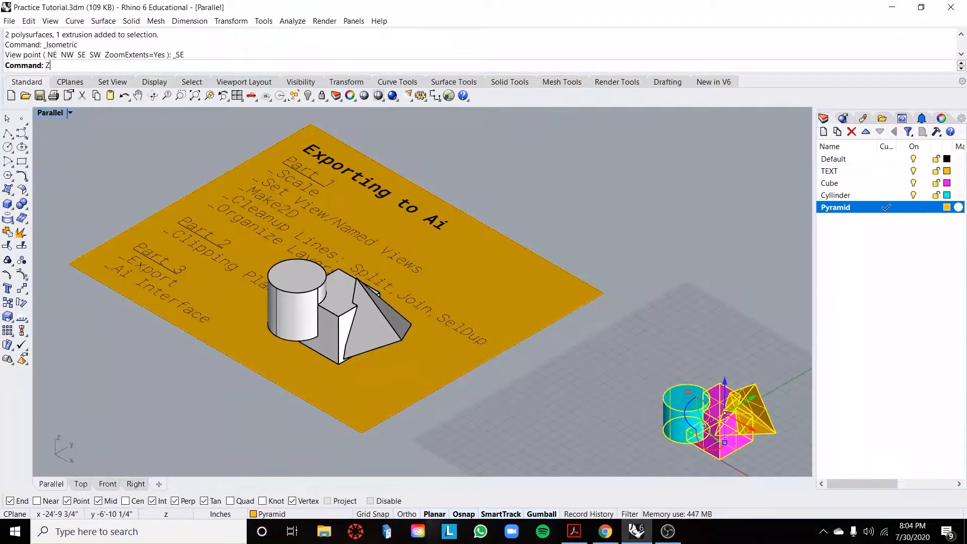
Step: Zoom to the three selected solids and orbit the parallel view to an angled view from above, leaving them deselected
{"action": "type", "text": "ZS"}
{"action": "key", "text": "Return"}
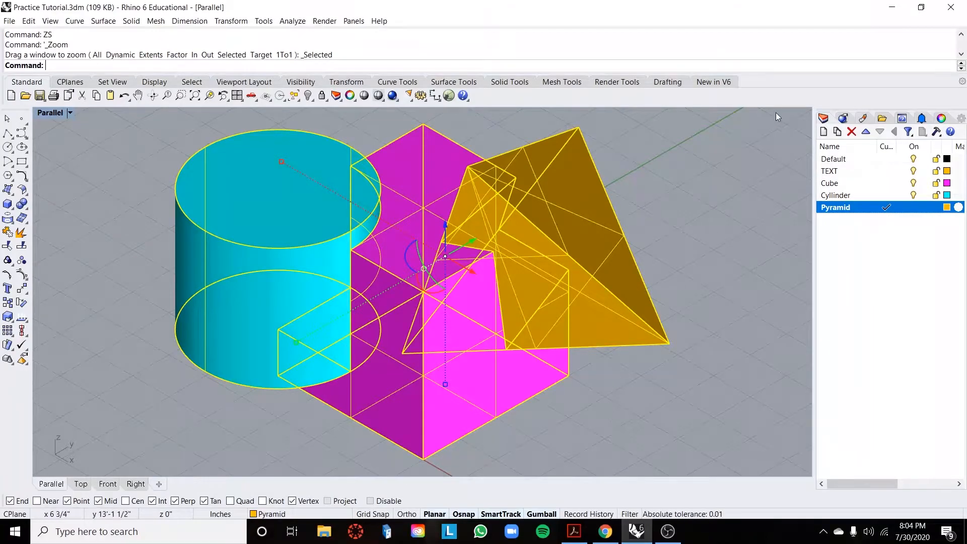
{"action": "left_click", "coordinate": [721, 187]}
{"action": "left_click_drag", "start_coordinate": [231, 350], "coordinate": [197, 381]}
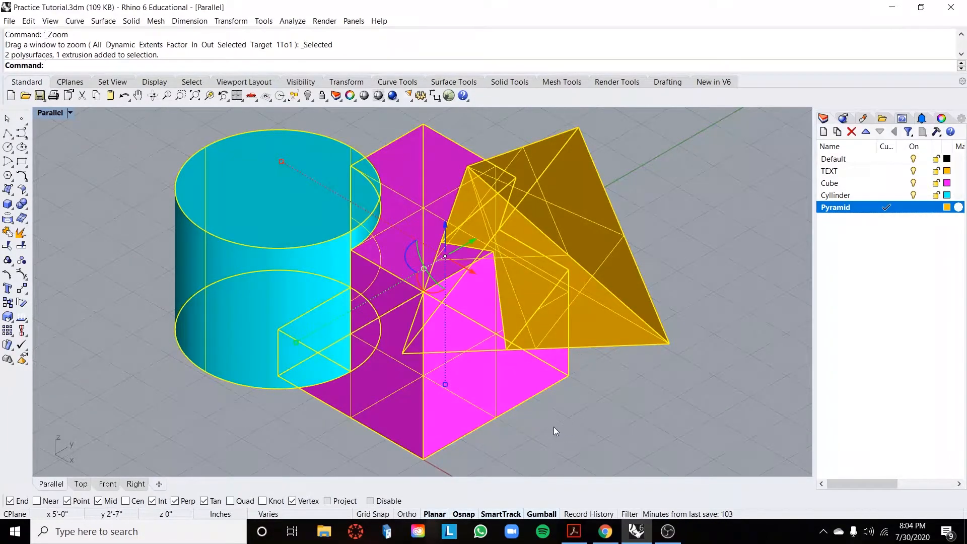
{"action": "right_click_drag", "start_coordinate": [557, 428], "coordinate": [602, 403]}
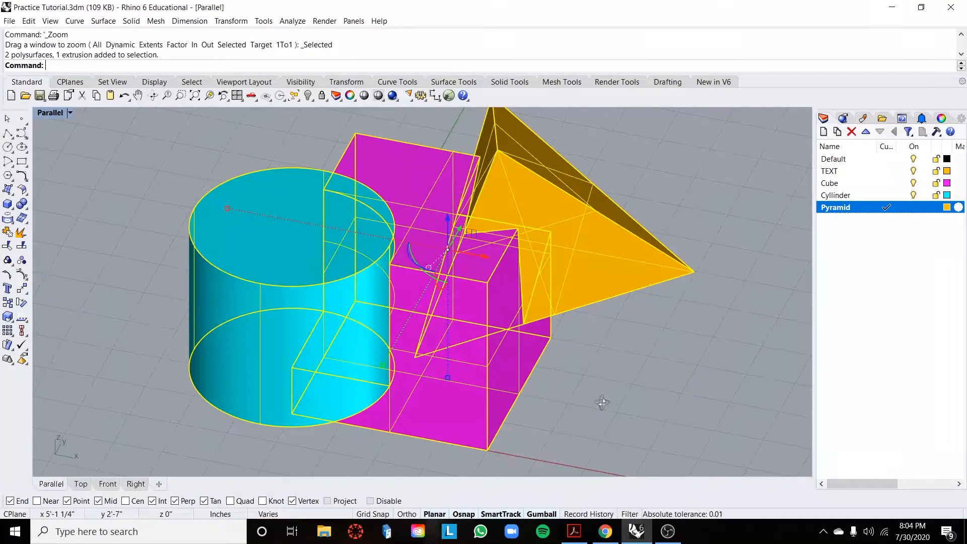
{"action": "left_click", "coordinate": [673, 421]}
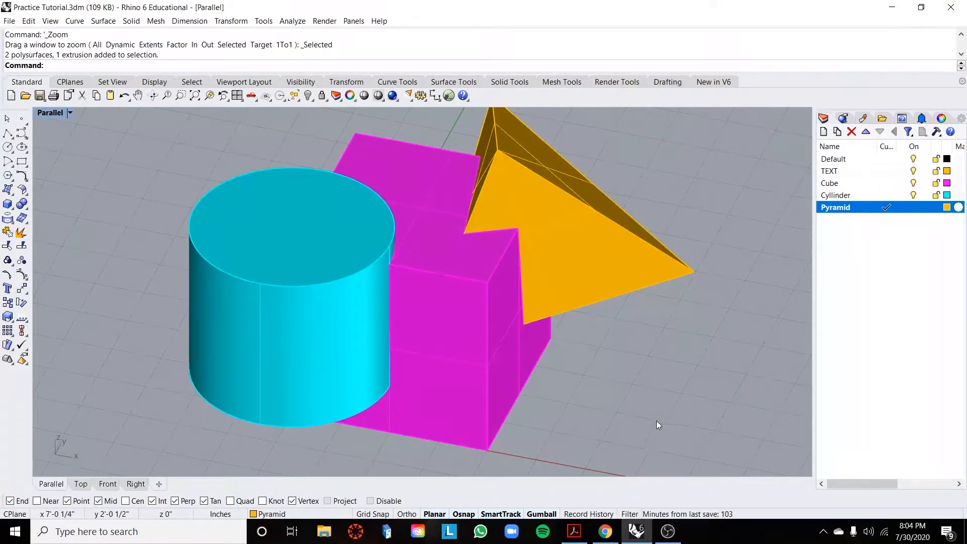
Step: Save the current parallel viewport as a named view called AXON_3 OBJ
{"action": "left_click", "coordinate": [56, 113]}
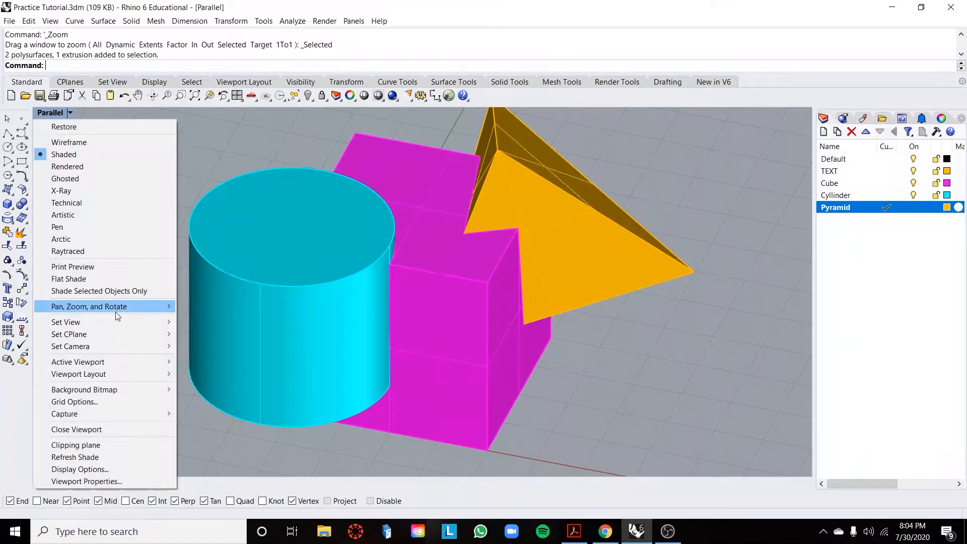
{"action": "mouse_move", "coordinate": [118, 322]}
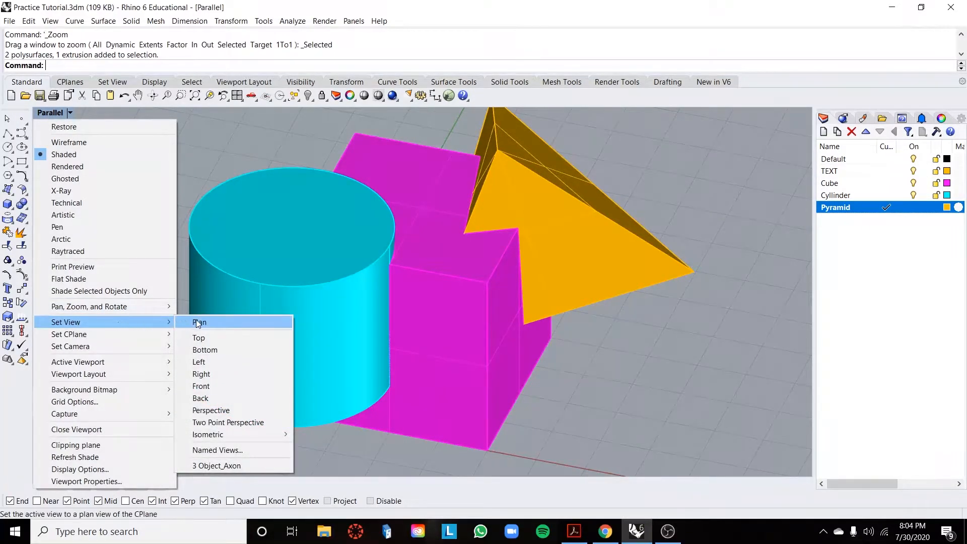
{"action": "left_click", "coordinate": [219, 450]}
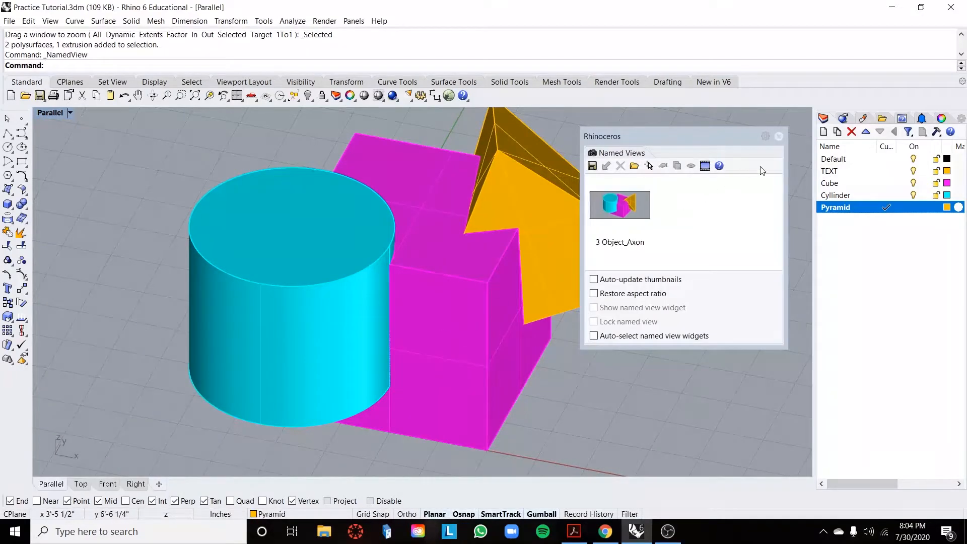
{"action": "left_click", "coordinate": [592, 166]}
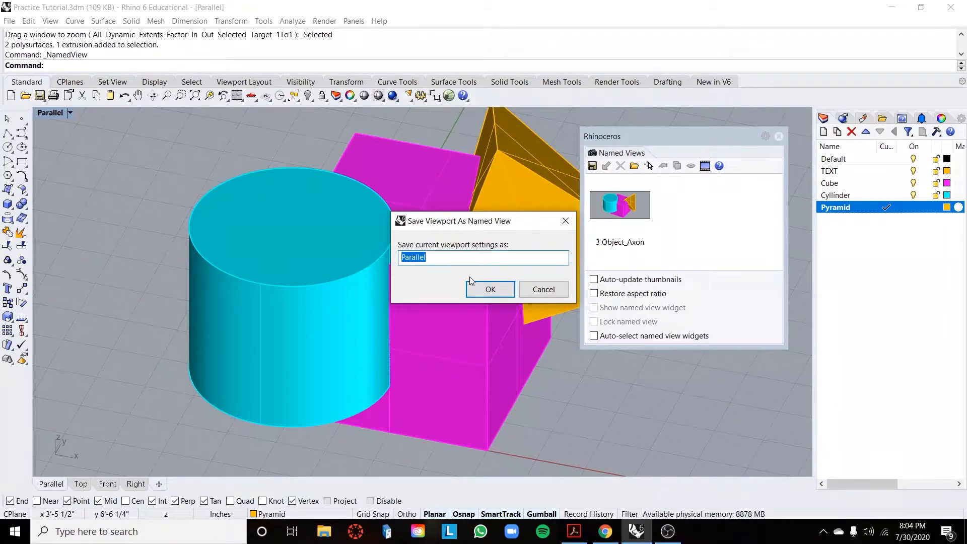
{"action": "type", "text": "XON"}
{"action": "key", "text": "BackSpace"}
{"action": "key", "text": "BackSpace"}
{"action": "key", "text": "BackSpace"}
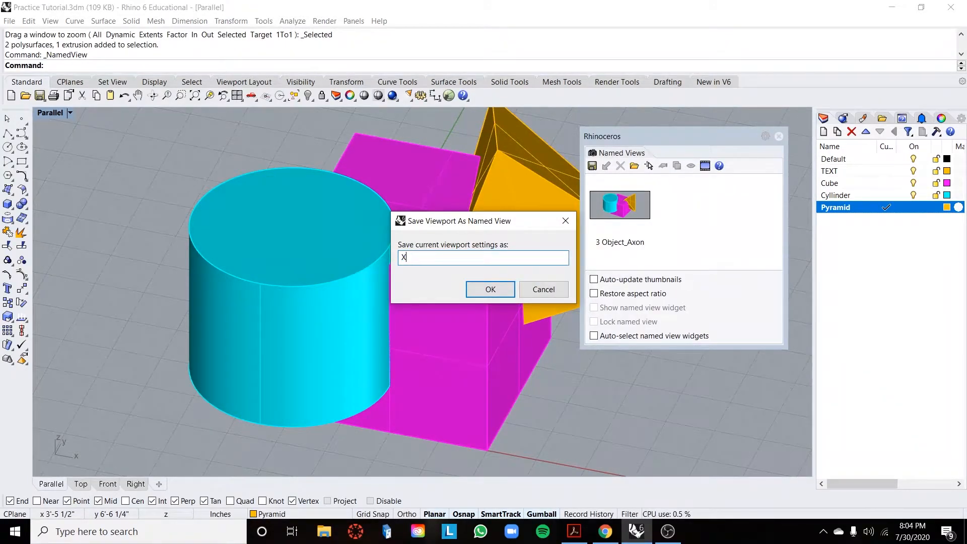
{"action": "type", "text": "AXON_3 OBJ"}
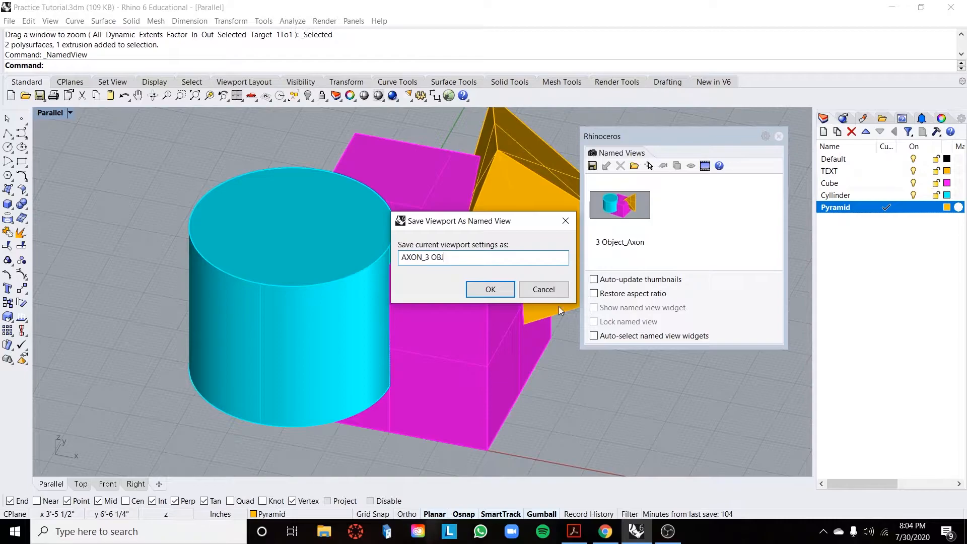
{"action": "left_click", "coordinate": [488, 291]}
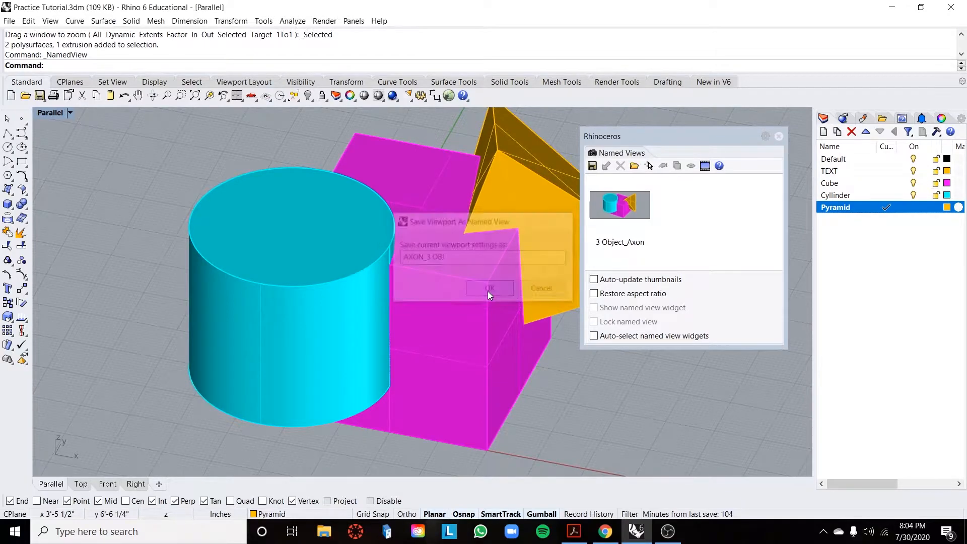
{"action": "left_click", "coordinate": [780, 137]}
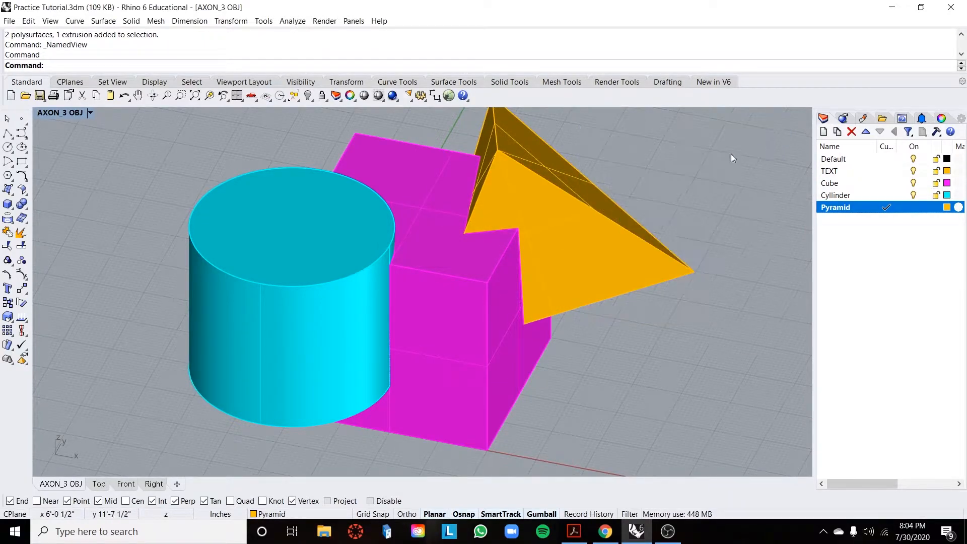
Step: Set the viewport back to the Perspective view
{"action": "scroll", "coordinate": [291, 257], "scroll_direction": "down", "scroll_amount": 3}
{"action": "left_click", "coordinate": [63, 112]}
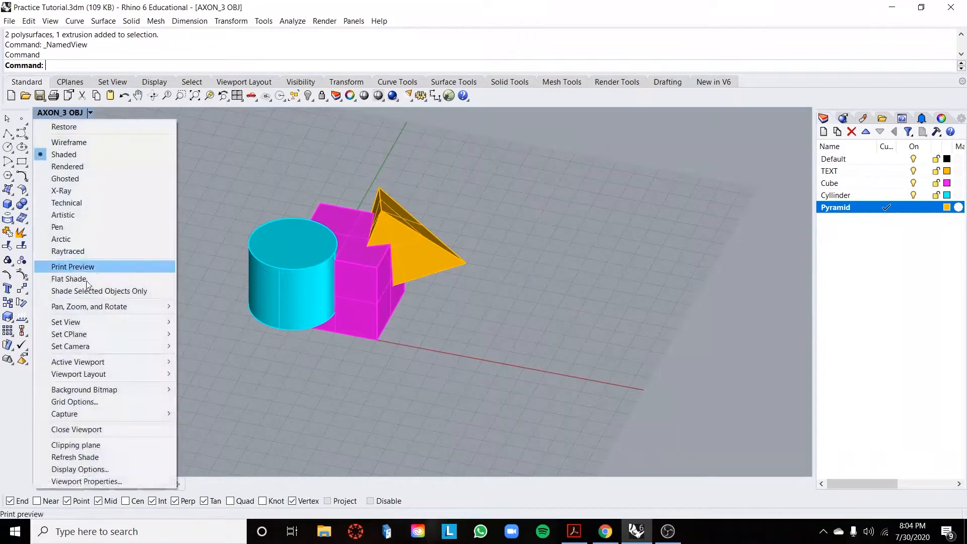
{"action": "mouse_move", "coordinate": [105, 321]}
{"action": "mouse_move", "coordinate": [258, 434]}
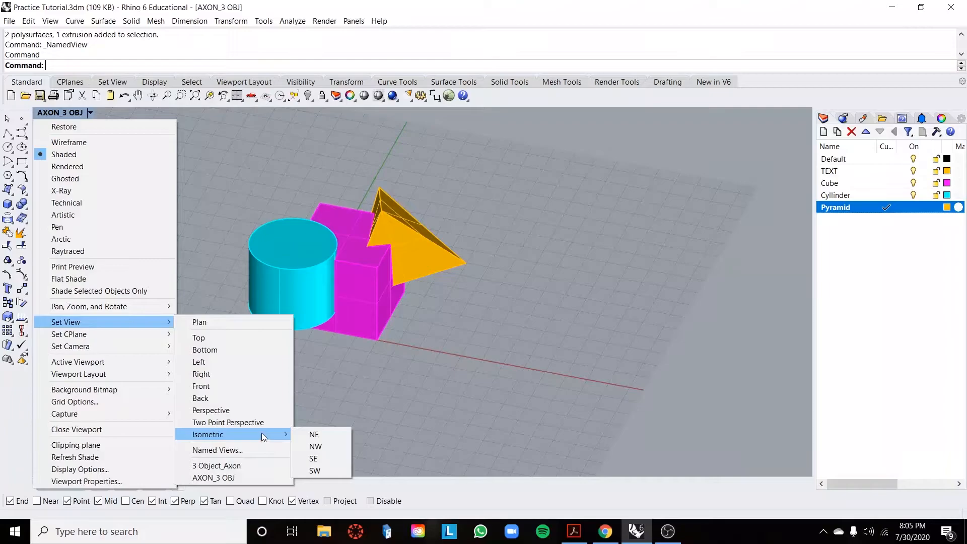
{"action": "left_click", "coordinate": [262, 410]}
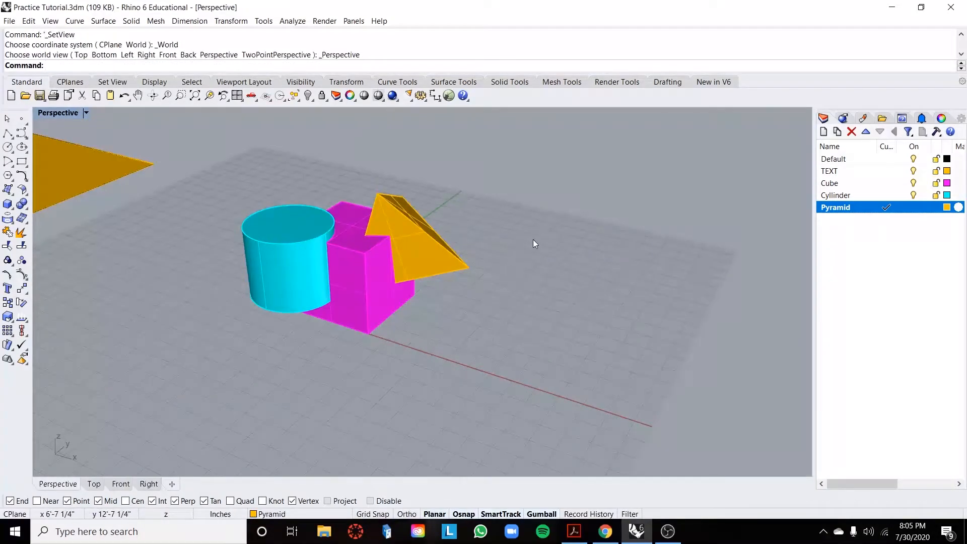
Step: Copy the three solids from the cube's base corner to a free spot along the negative X direction
{"action": "scroll", "coordinate": [396, 194], "scroll_direction": "down", "scroll_amount": 5}
{"action": "scroll", "coordinate": [409, 222], "scroll_direction": "up", "scroll_amount": 3}
{"action": "right_click_drag", "start_coordinate": [616, 228], "coordinate": [627, 213]}
{"action": "left_click_drag", "start_coordinate": [626, 213], "coordinate": [409, 400]}
{"action": "type", "text": "Copy"}
{"action": "key", "text": "Return"}
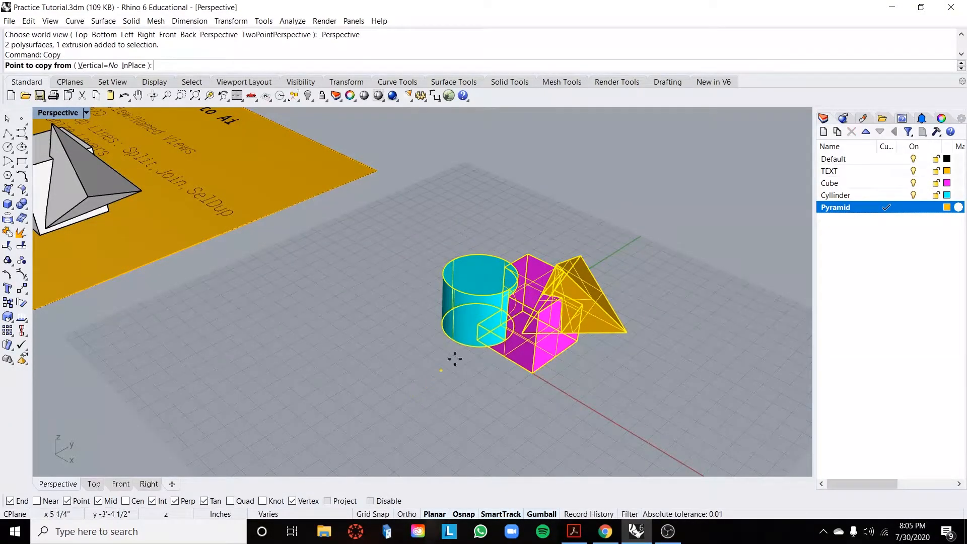
{"action": "scroll", "coordinate": [446, 367], "scroll_direction": "up", "scroll_amount": 2}
{"action": "left_click", "coordinate": [477, 340]}
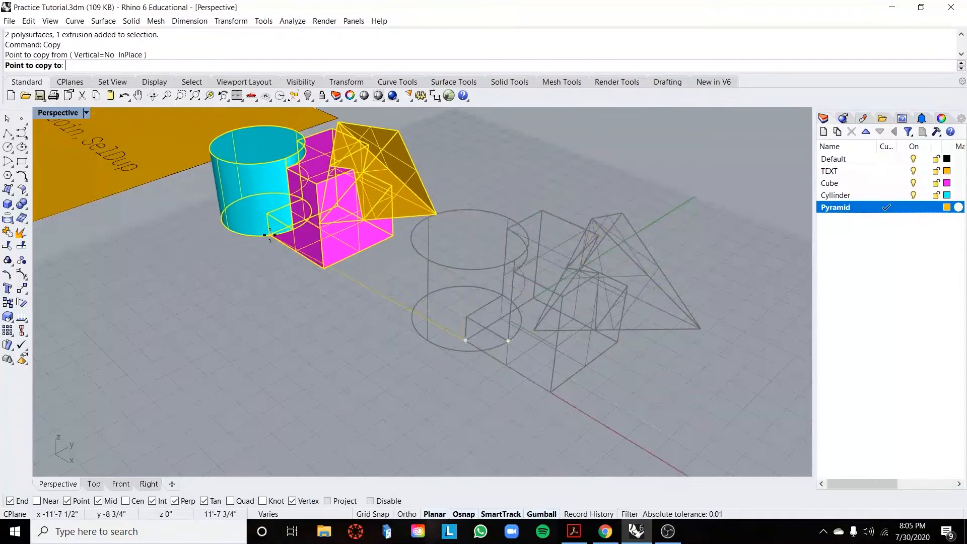
{"action": "left_click", "coordinate": [287, 242]}
{"action": "key", "text": "Return"}
Step: Move the copied solids back along the Y axis with the gumball, clear of the originals
{"action": "right_click_drag", "start_coordinate": [364, 409], "coordinate": [410, 412]}
{"action": "left_click_drag", "start_coordinate": [347, 138], "coordinate": [86, 319]}
{"action": "scroll", "coordinate": [254, 413], "scroll_direction": "down", "scroll_amount": 4}
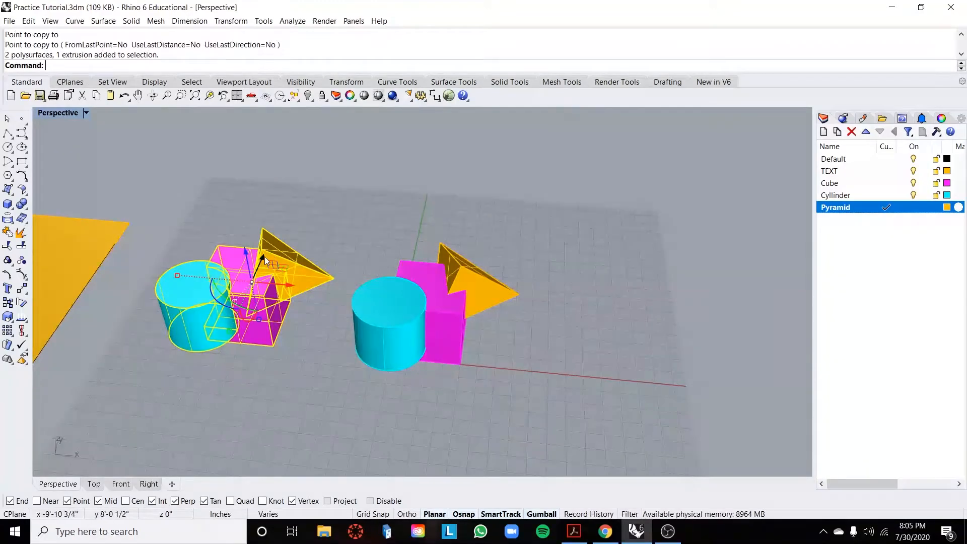
{"action": "left_click_drag", "start_coordinate": [263, 261], "coordinate": [174, 149]}
Step: Scale the original three solids by a factor of 1/48 from the cube's base corner at the origin
{"action": "left_click", "coordinate": [601, 339]}
{"action": "right_click_drag", "start_coordinate": [600, 338], "coordinate": [520, 243]}
{"action": "left_click_drag", "start_coordinate": [460, 235], "coordinate": [313, 371]}
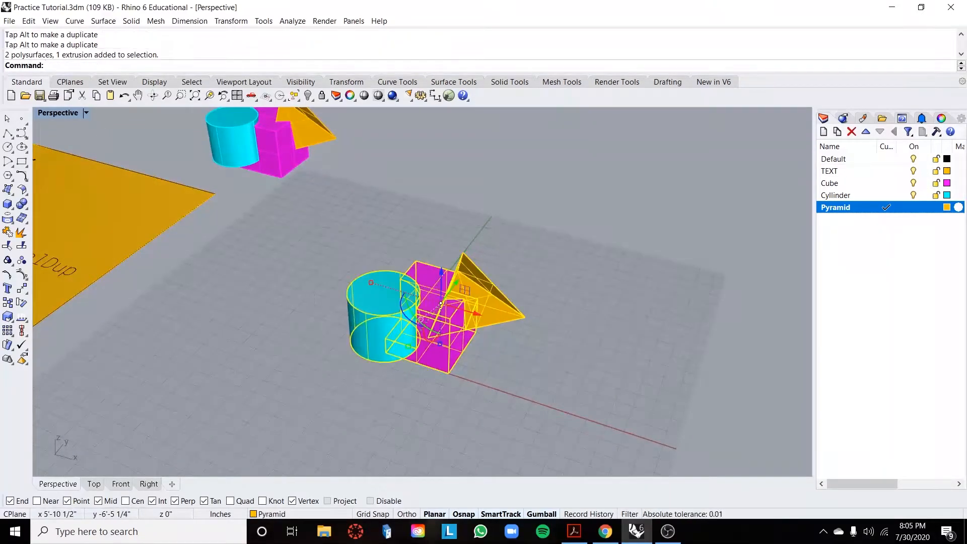
{"action": "scroll", "coordinate": [453, 341], "scroll_direction": "up", "scroll_amount": 2}
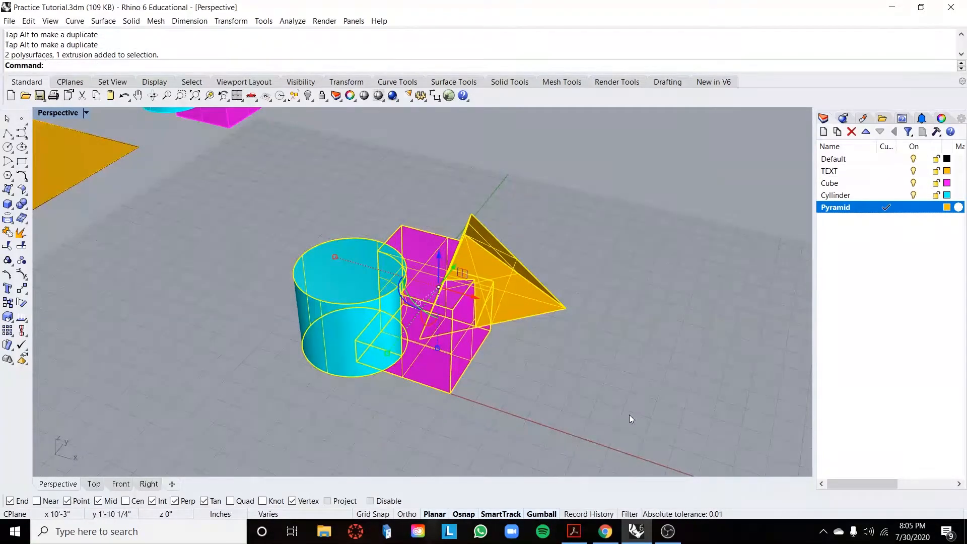
{"action": "type", "text": "scale"}
{"action": "key", "text": "Return"}
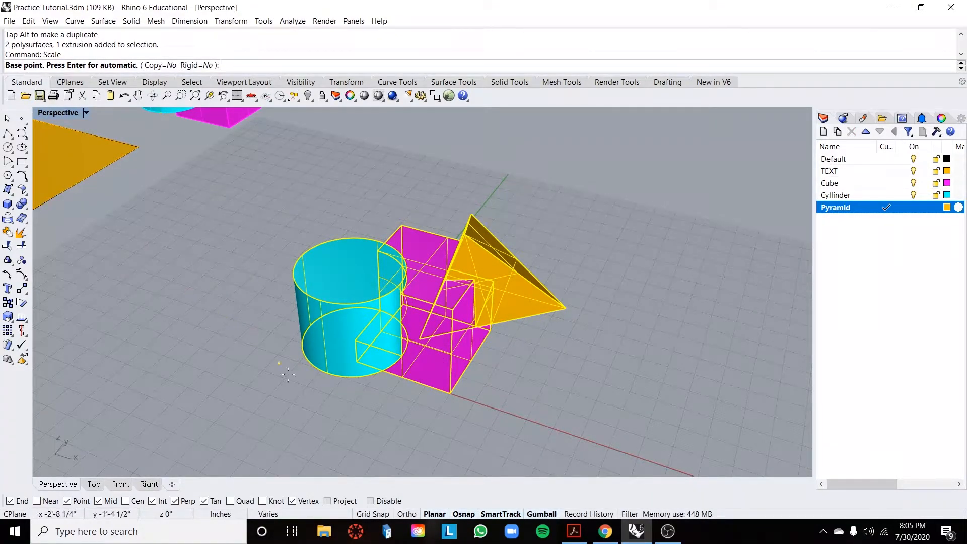
{"action": "left_click", "coordinate": [355, 362]}
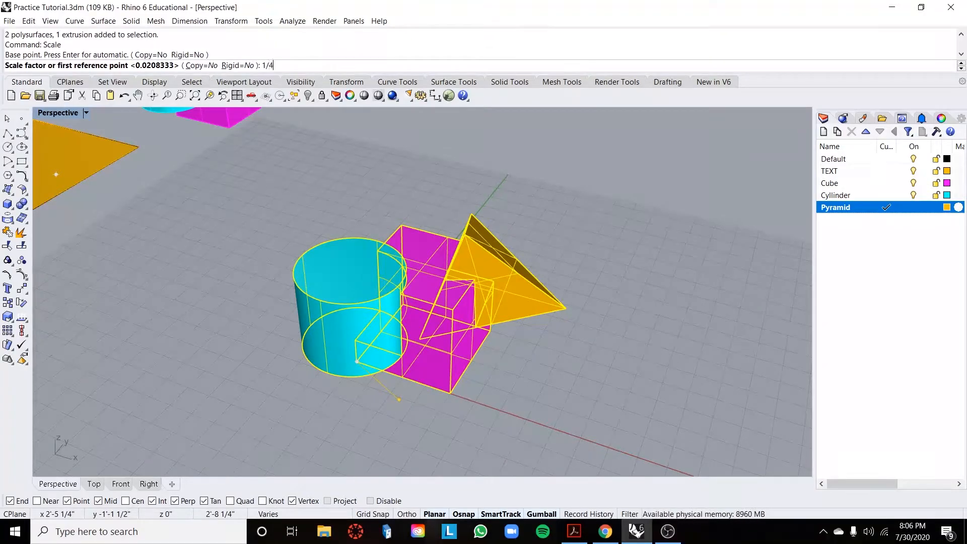
{"action": "key", "text": "Return"}
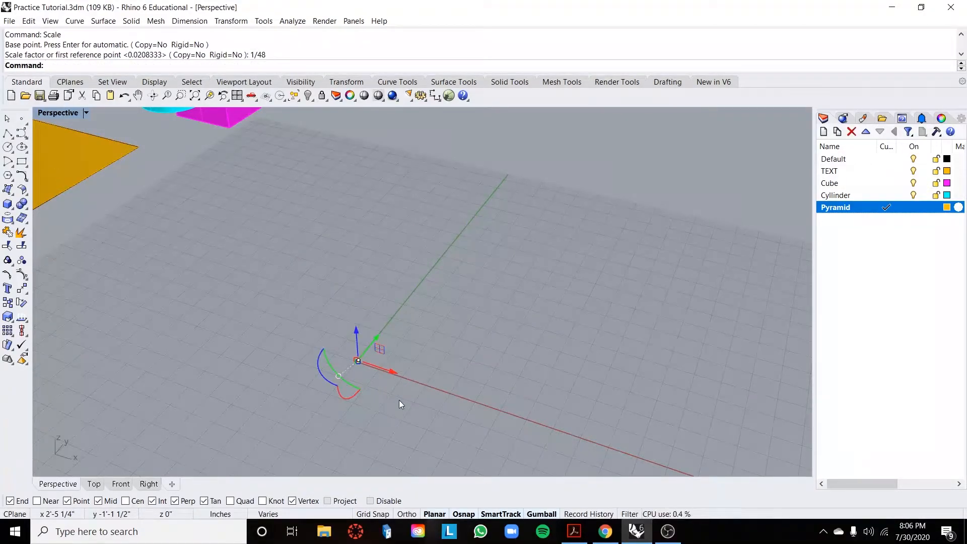
Step: Measure the scaled cube's front base edge from the origin corner to its other end along the X axis
{"action": "type", "text": "zs"}
{"action": "key", "text": "Return"}
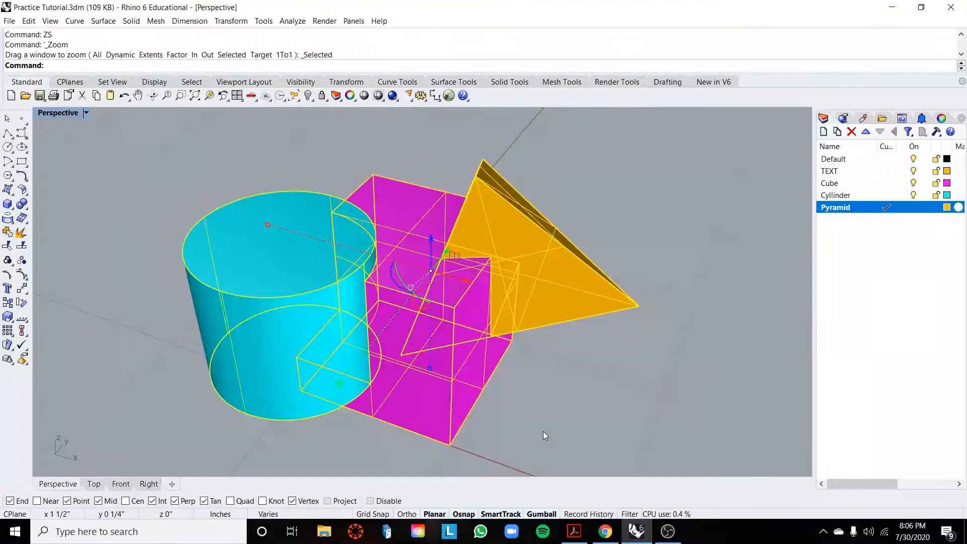
{"action": "mouse_move", "coordinate": [593, 383]}
{"action": "right_mouse_down"}
{"action": "mouse_move", "coordinate": [571, 374]}
{"action": "mouse_move", "coordinate": [581, 368]}
{"action": "right_mouse_up"}
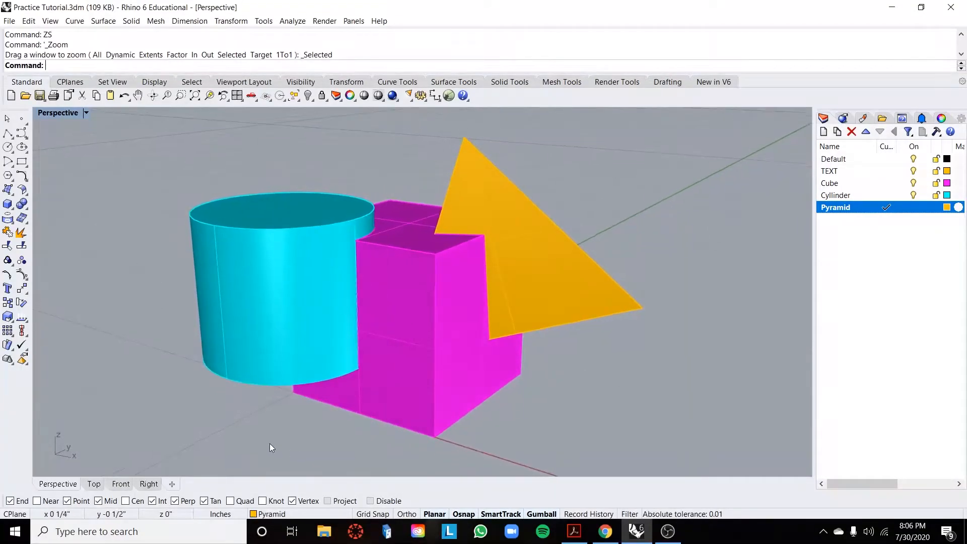
{"action": "scroll", "coordinate": [267, 443], "scroll_direction": "up", "scroll_amount": 2}
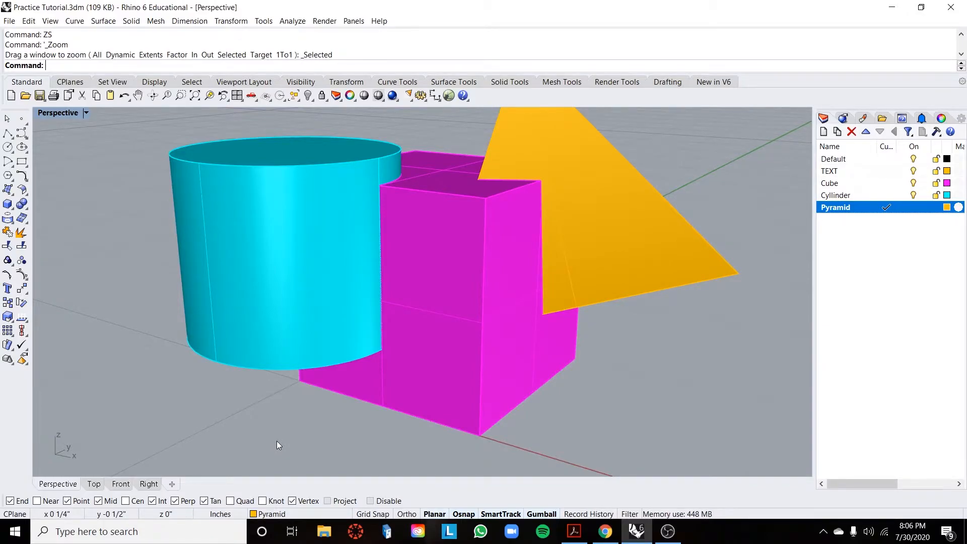
{"action": "type", "text": "Distance"}
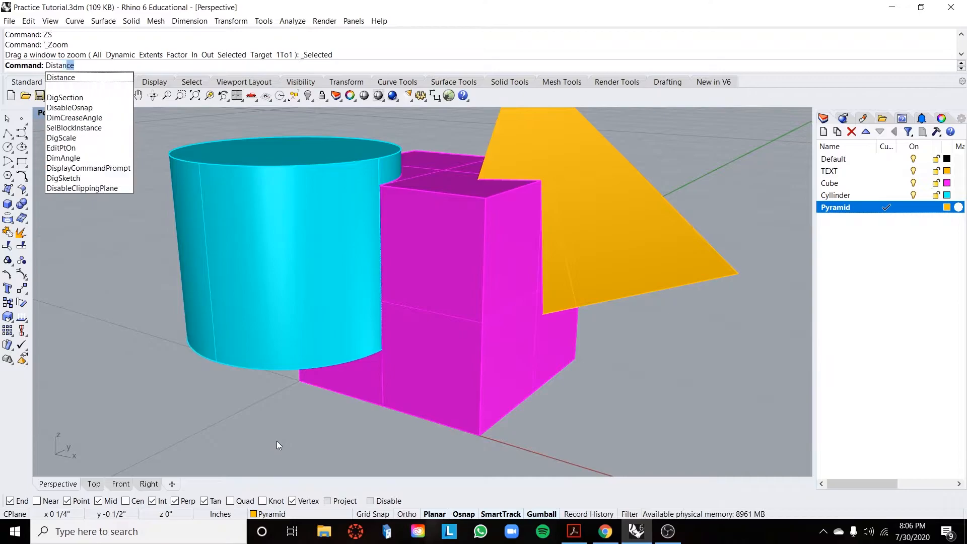
{"action": "key", "text": "Return"}
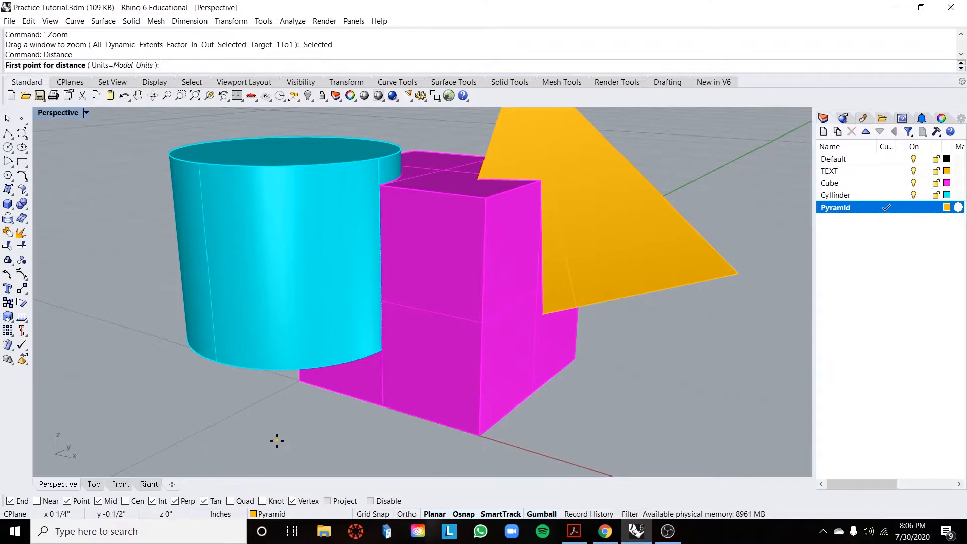
{"action": "left_click", "coordinate": [297, 381]}
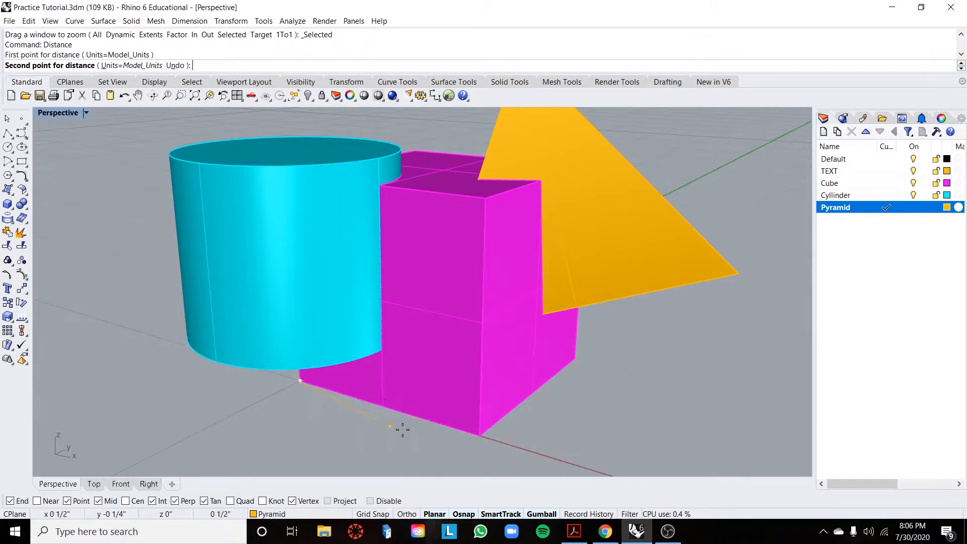
{"action": "left_click", "coordinate": [481, 440]}
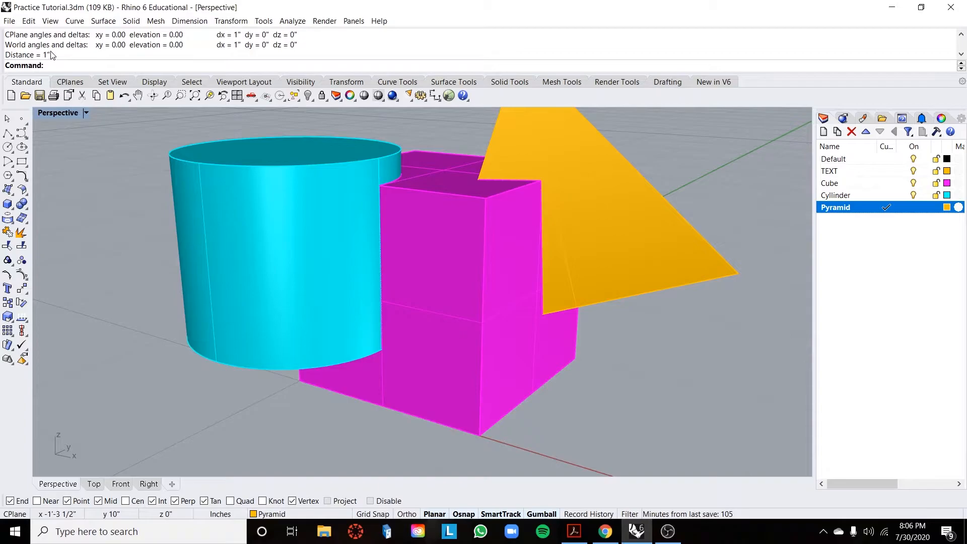
Step: Restore the AXON_3 OBJ named view and fit the three scaled solids in it
{"action": "scroll", "coordinate": [530, 331], "scroll_direction": "down", "scroll_amount": 5}
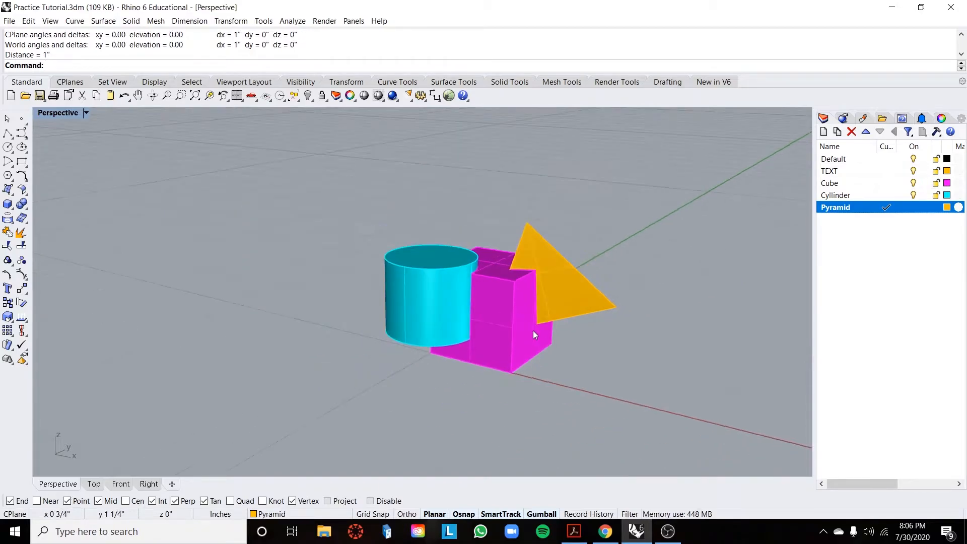
{"action": "left_click_drag", "start_coordinate": [669, 201], "coordinate": [650, 206]}
{"action": "left_click", "coordinate": [86, 112]}
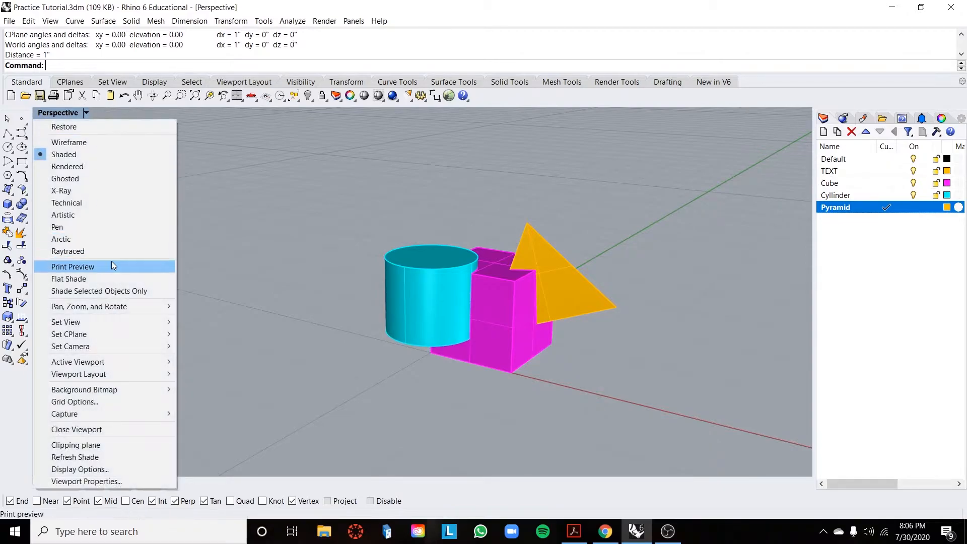
{"action": "mouse_move", "coordinate": [126, 308]}
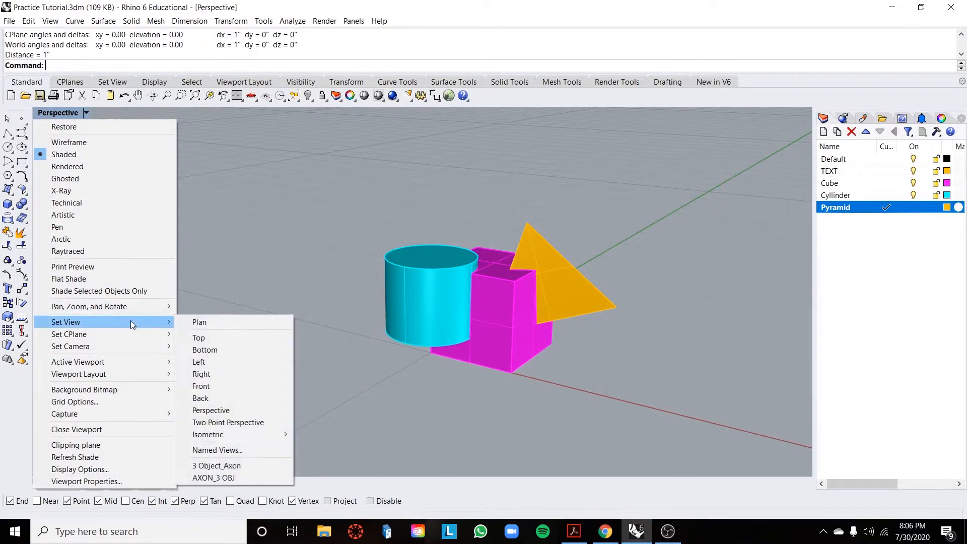
{"action": "left_click", "coordinate": [251, 476]}
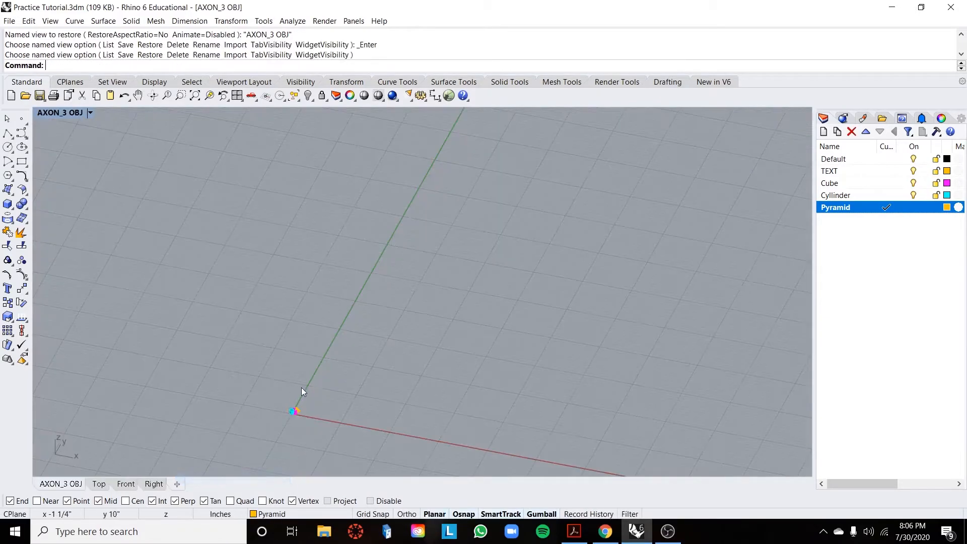
{"action": "left_click_drag", "start_coordinate": [262, 378], "coordinate": [261, 379]}
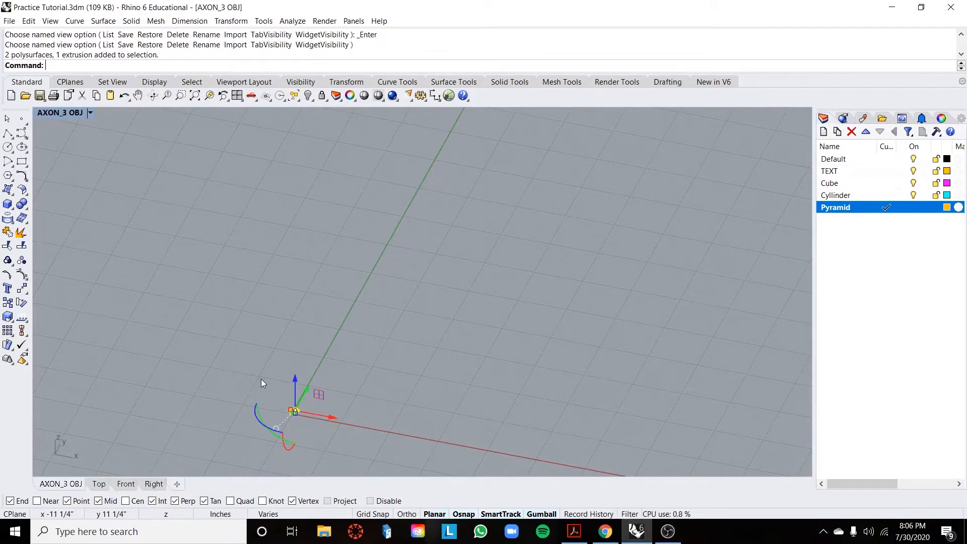
{"action": "type", "text": "ZS"}
{"action": "key", "text": "Return"}
{"action": "left_click", "coordinate": [688, 188]}
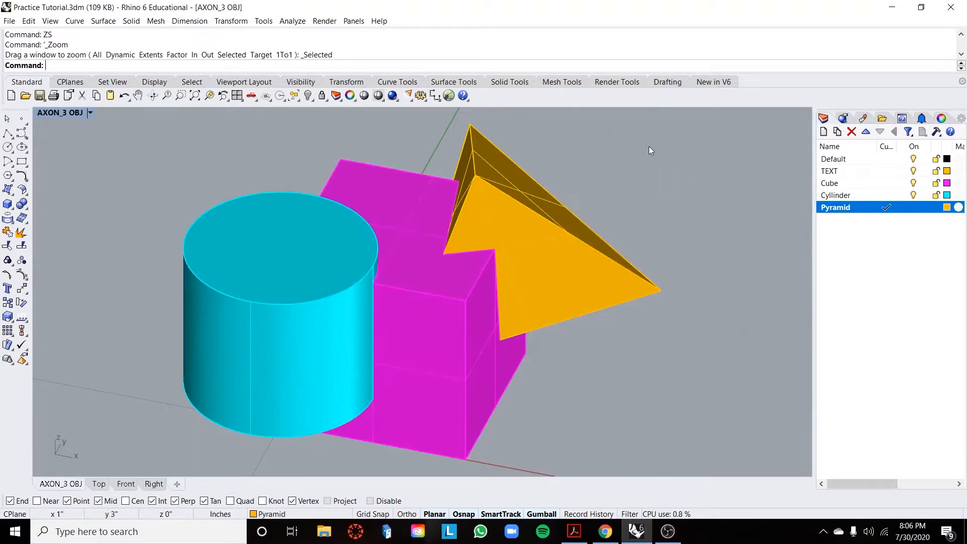
Step: Run Make2D on the three solids from AXON_3 OBJ, using View projection, source layers, hidden lines and scene silhouette, with output on layer Drawings
{"action": "left_click_drag", "start_coordinate": [615, 142], "coordinate": [239, 452]}
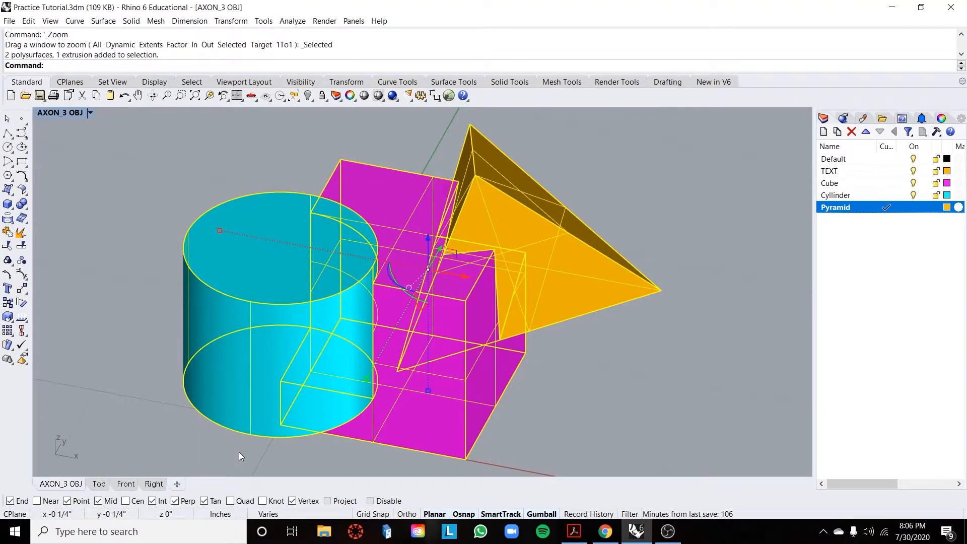
{"action": "type", "text": "Make2D"}
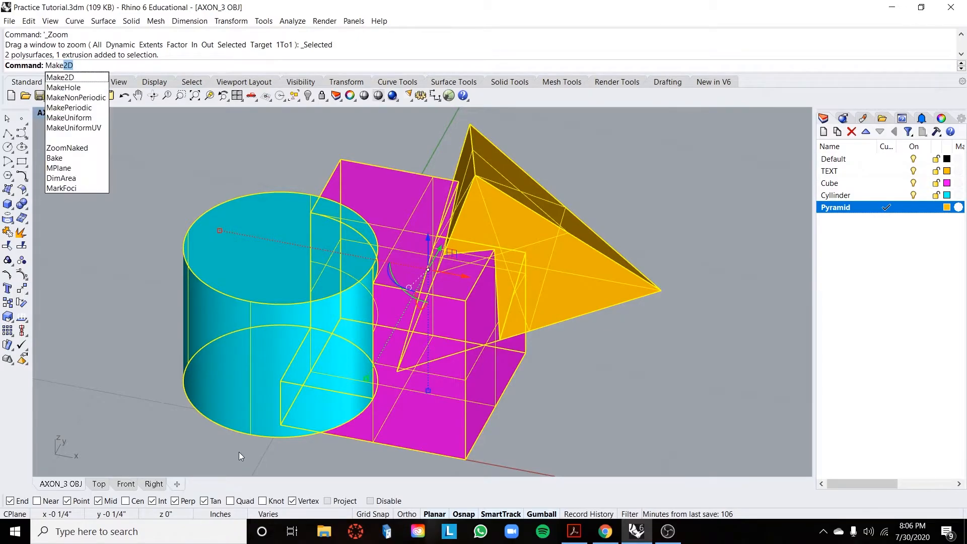
{"action": "key", "text": "Return"}
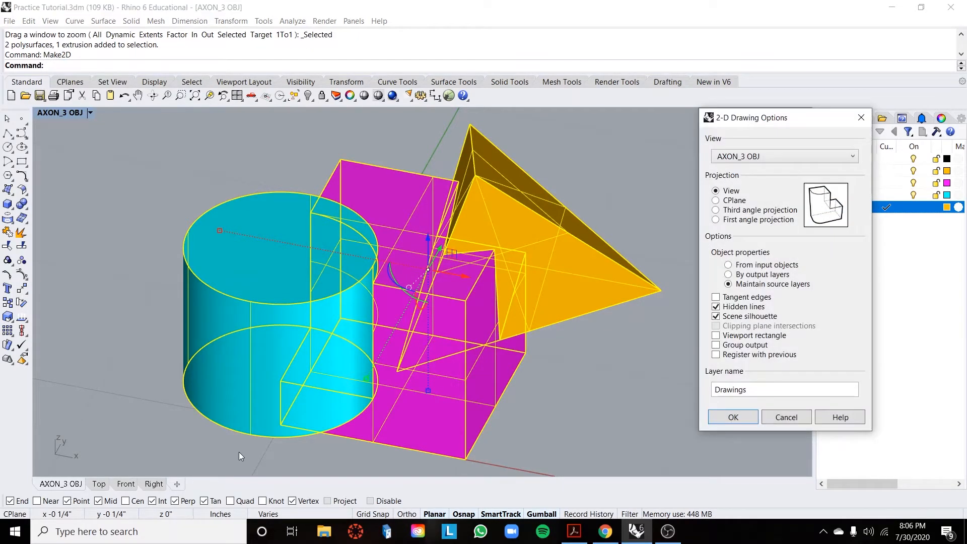
{"action": "left_click_drag", "start_coordinate": [780, 118], "coordinate": [591, 120]}
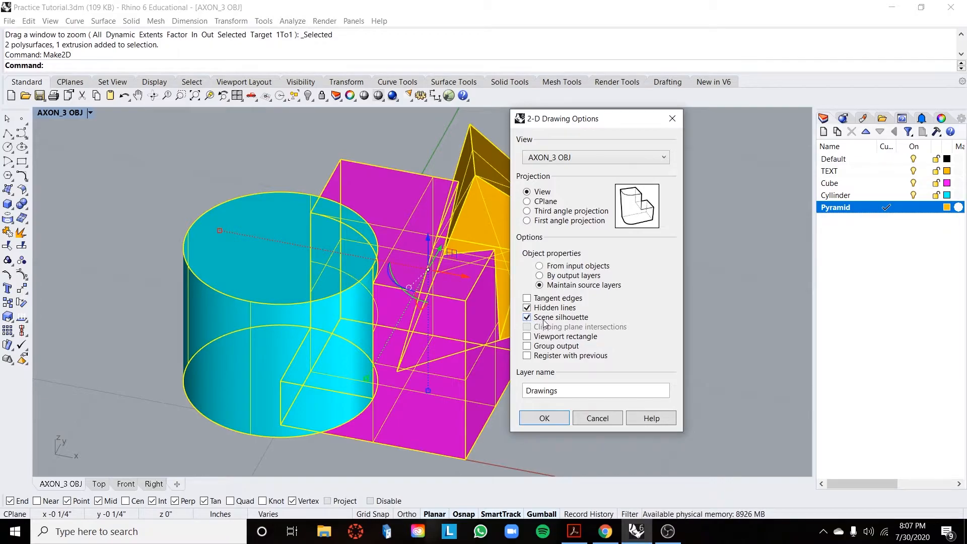
{"action": "left_click_drag", "start_coordinate": [609, 121], "coordinate": [801, 118]}
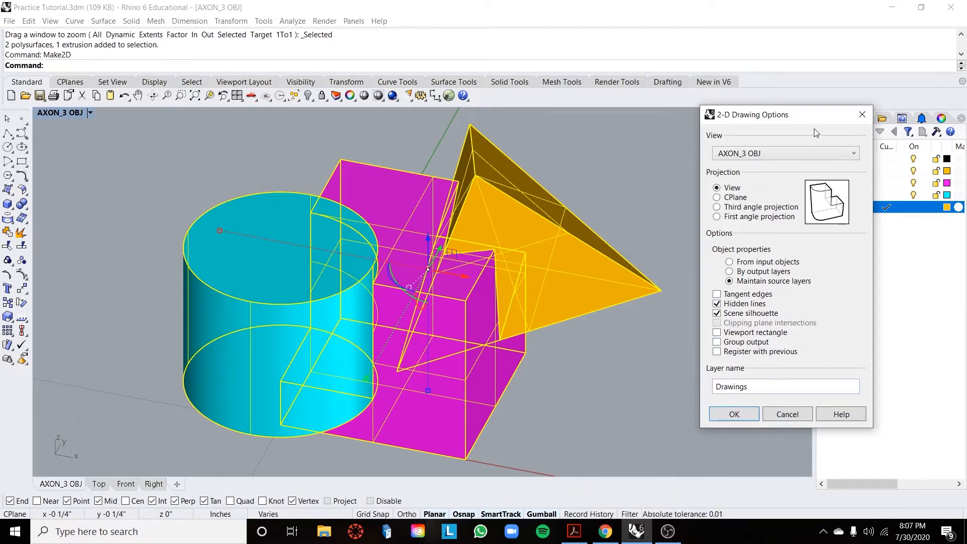
{"action": "left_click_drag", "start_coordinate": [813, 117], "coordinate": [735, 114]}
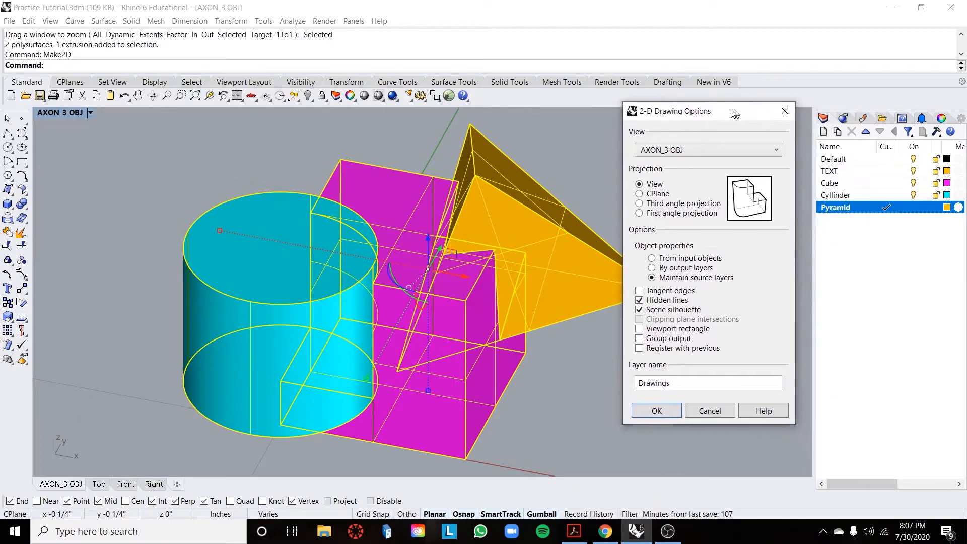
{"action": "left_click", "coordinate": [672, 412]}
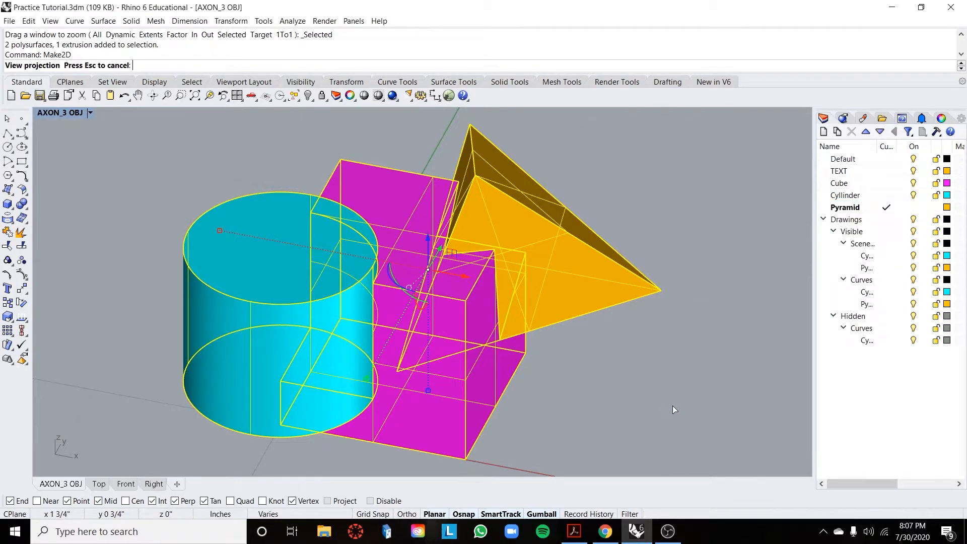
Step: Set the viewport to the Top view and move the 2D linework along the positive X axis, clear of the solids
{"action": "left_click", "coordinate": [90, 113]}
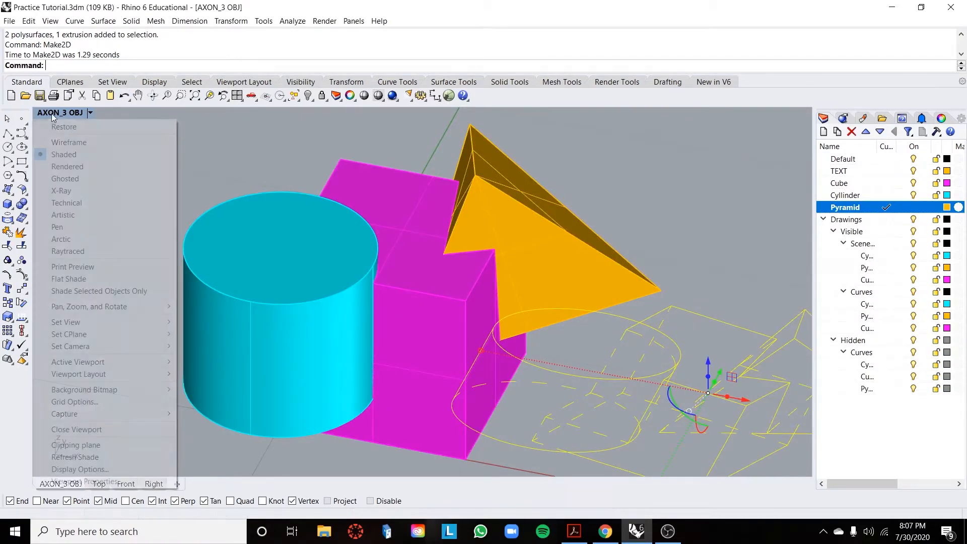
{"action": "mouse_move", "coordinate": [122, 321]}
{"action": "left_click", "coordinate": [197, 335]}
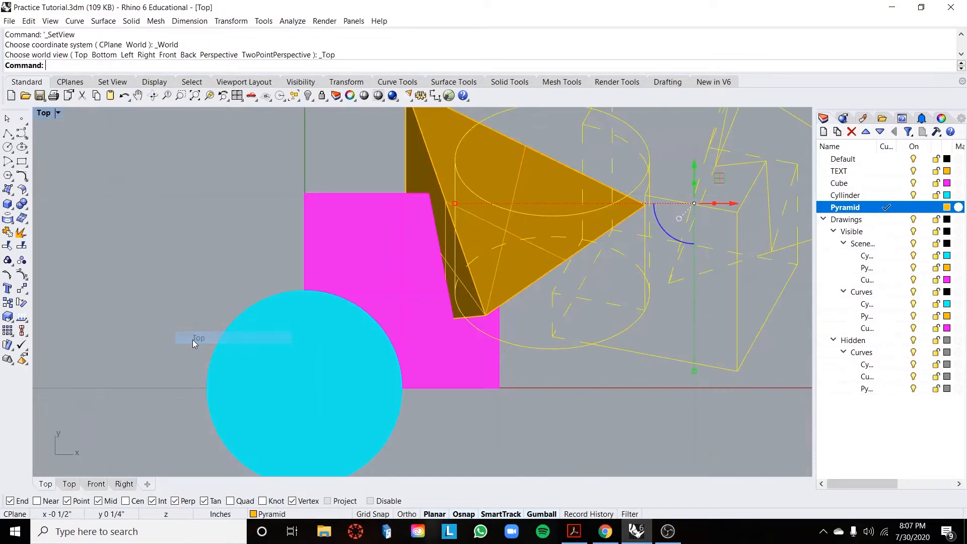
{"action": "scroll", "coordinate": [161, 296], "scroll_direction": "down", "scroll_amount": 3}
{"action": "left_click_drag", "start_coordinate": [375, 261], "coordinate": [636, 277]}
{"action": "left_click", "coordinate": [713, 200]}
{"action": "scroll", "coordinate": [713, 201], "scroll_direction": "up", "scroll_amount": 3}
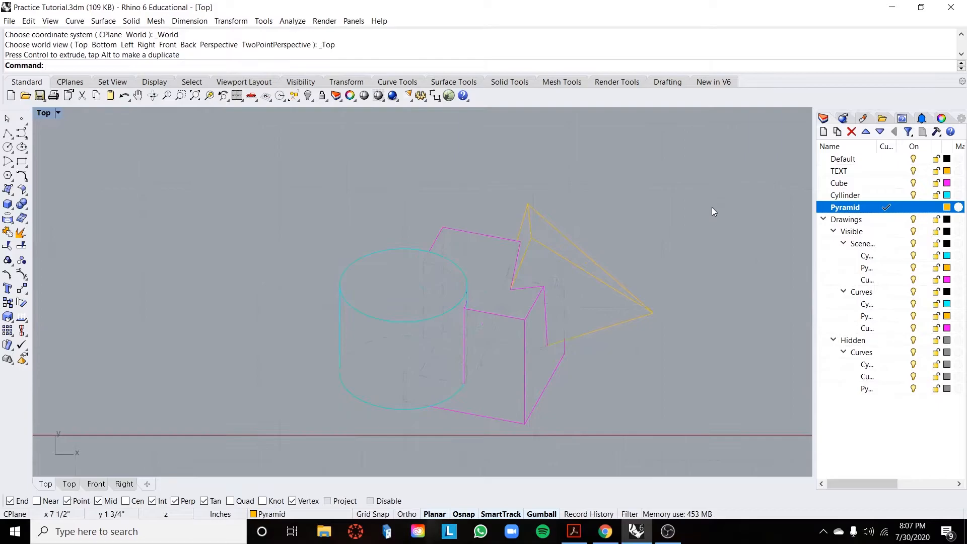
{"action": "scroll", "coordinate": [572, 418], "scroll_direction": "up", "scroll_amount": 2}
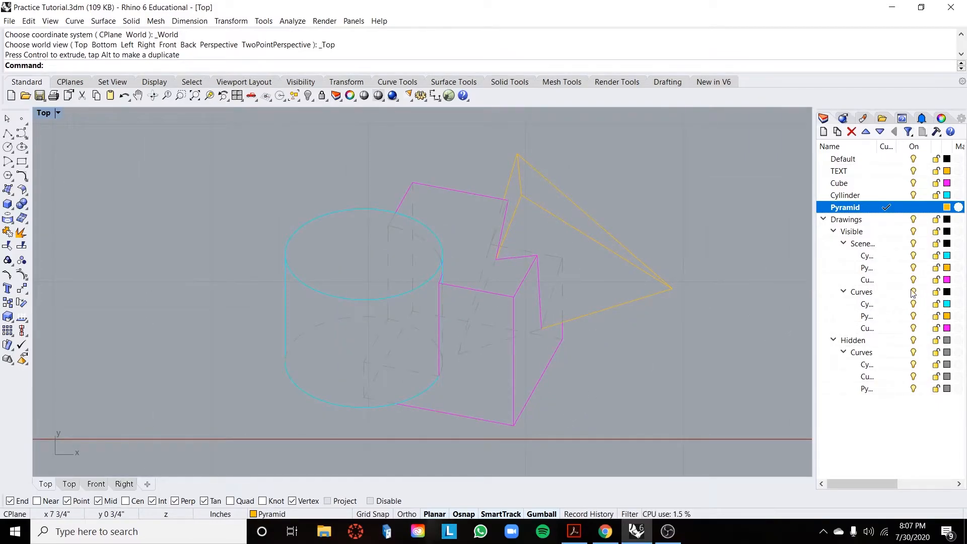
Step: Make the Drawings layer current, then switch the Visible Curves and Hidden layers off and on to inspect the silhouette linework
{"action": "left_click", "coordinate": [884, 220]}
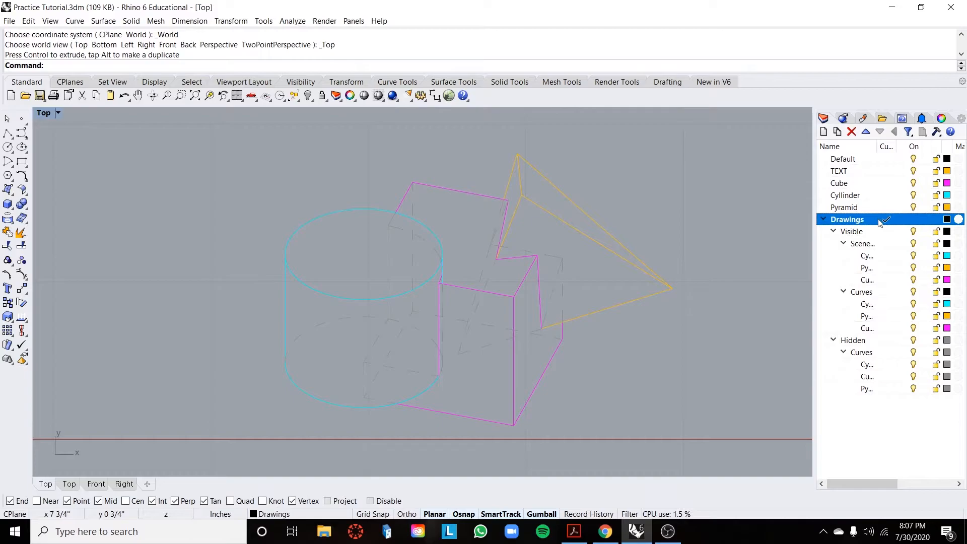
{"action": "left_click", "coordinate": [912, 293]}
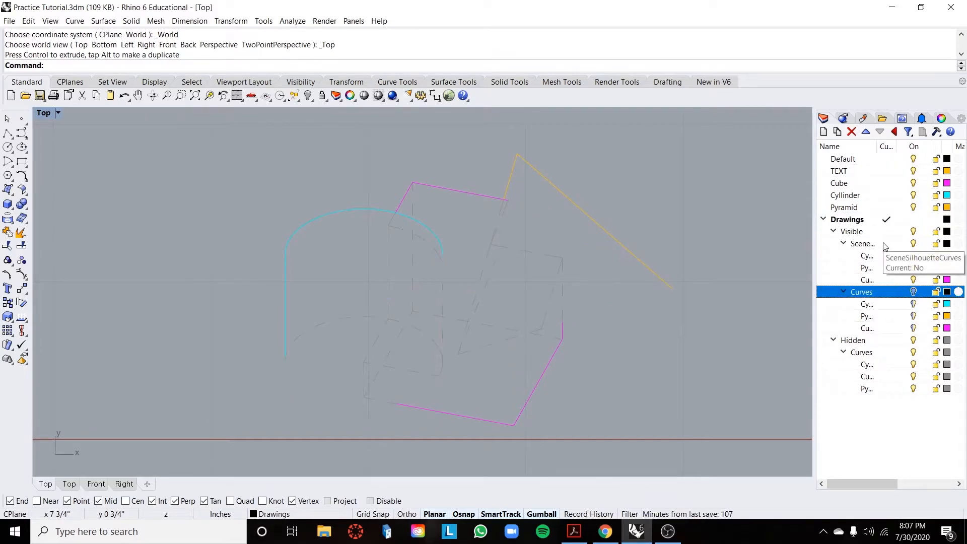
{"action": "left_click", "coordinate": [914, 341]}
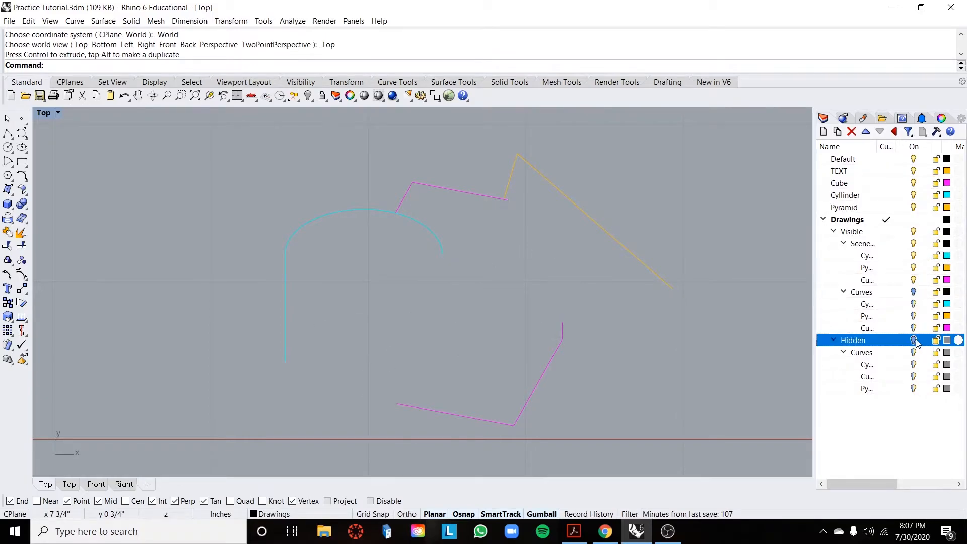
{"action": "left_click", "coordinate": [914, 340]}
{"action": "left_click", "coordinate": [914, 293]}
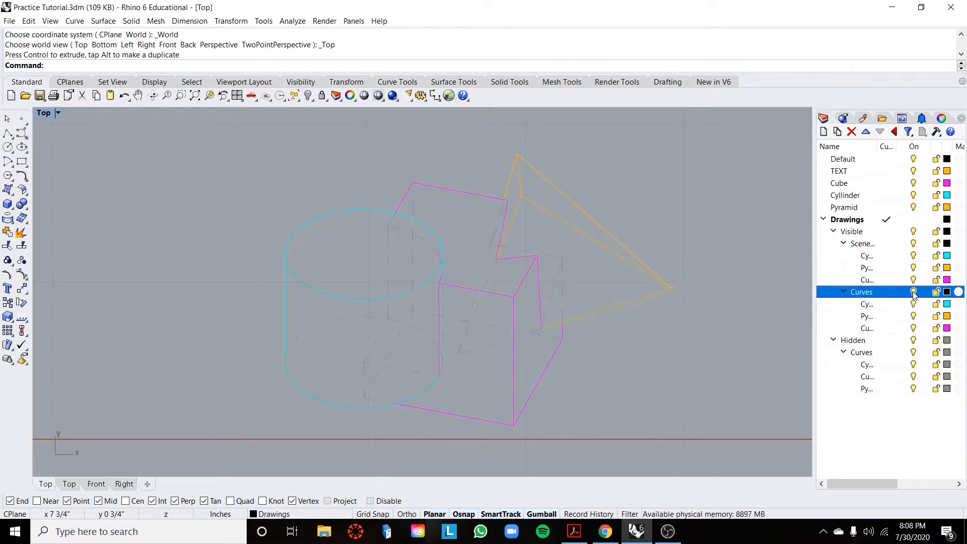
Step: Create three new layers below the Drawings layer group
{"action": "right_click", "coordinate": [872, 457]}
{"action": "left_click", "coordinate": [882, 454]}
{"action": "left_click", "coordinate": [879, 449]}
{"action": "right_click", "coordinate": [879, 450]}
{"action": "left_click", "coordinate": [884, 453]}
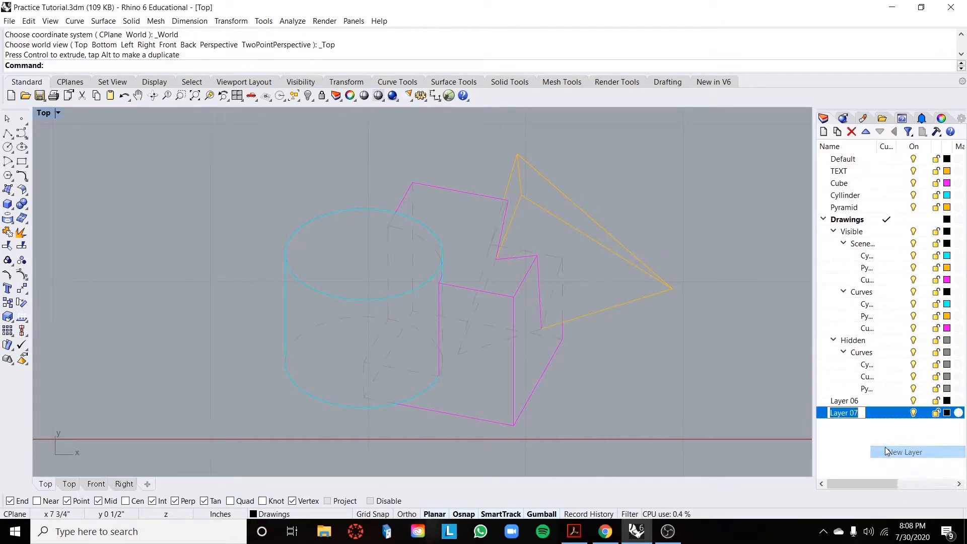
{"action": "right_click", "coordinate": [888, 454]}
{"action": "left_click", "coordinate": [889, 454]}
Step: Make the first new layer current and rename it OUTLINE_1PT
{"action": "double_click", "coordinate": [844, 402]}
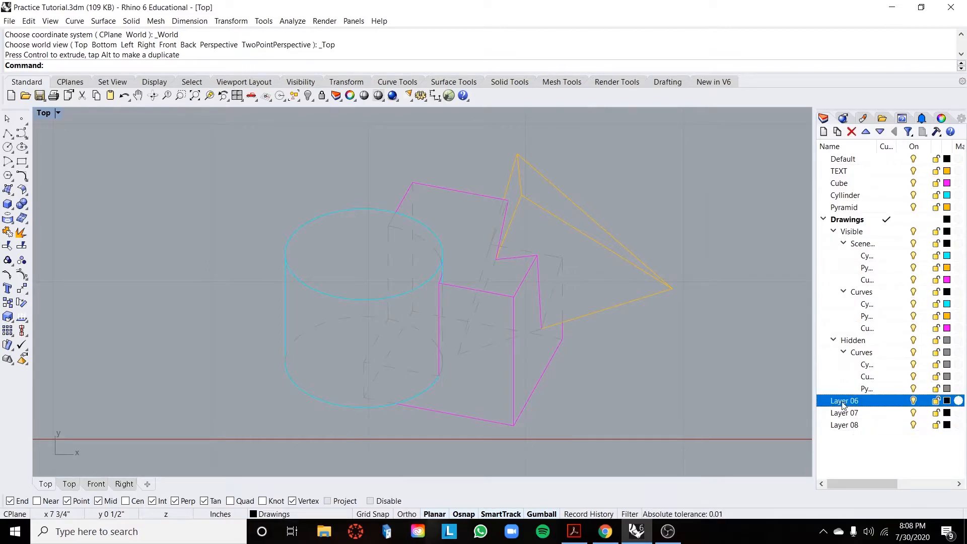
{"action": "left_click", "coordinate": [844, 402]}
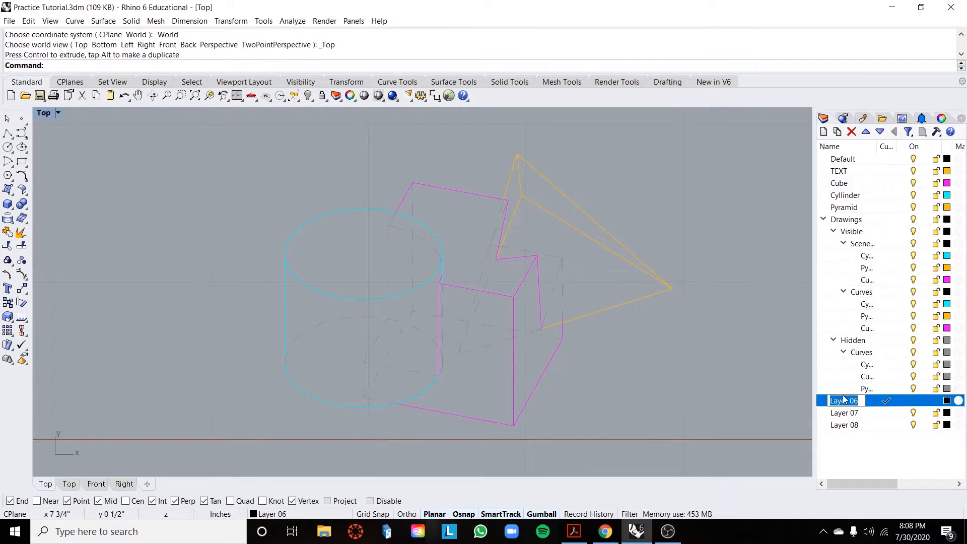
{"action": "type", "text": "OUT"}
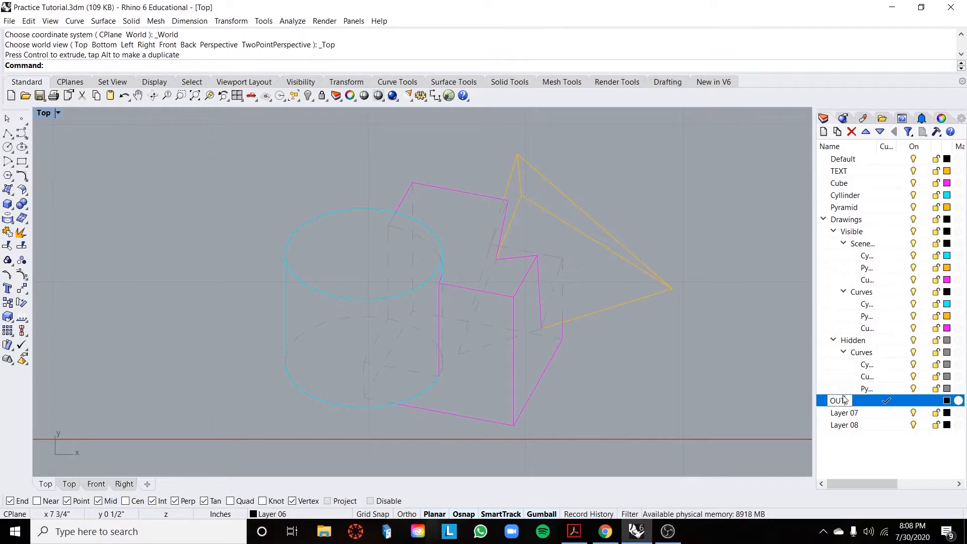
{"action": "type", "text": "LINE"}
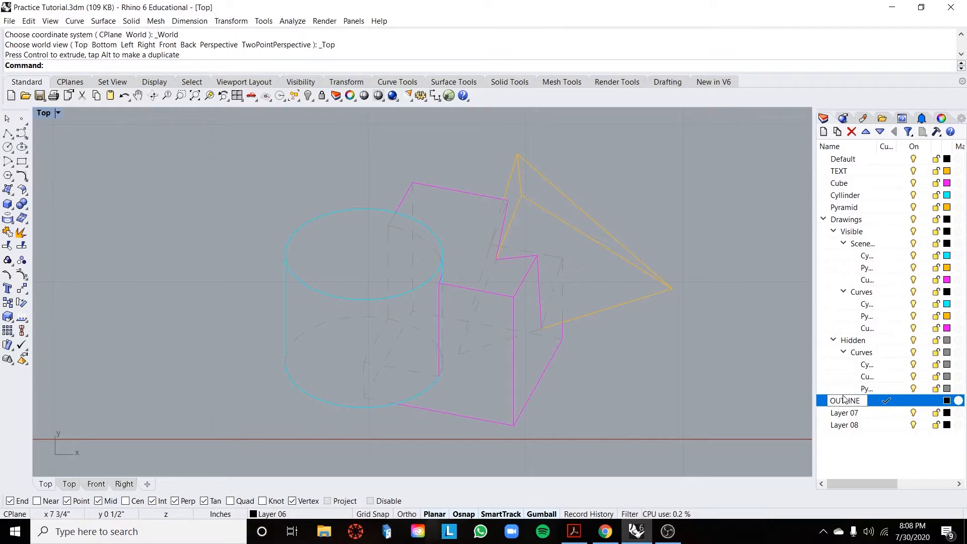
{"action": "type", "text": "_1PT"}
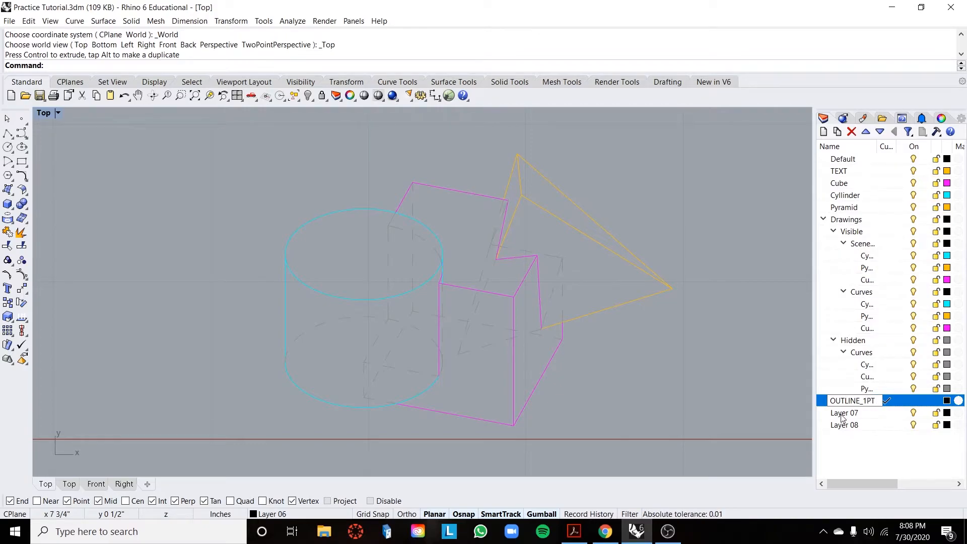
Step: Rename the second new layer, Layer 07, as Mid_0.5pt
{"action": "left_click", "coordinate": [844, 415]}
{"action": "left_click", "coordinate": [844, 415]}
{"action": "type", "text": "Mid"}
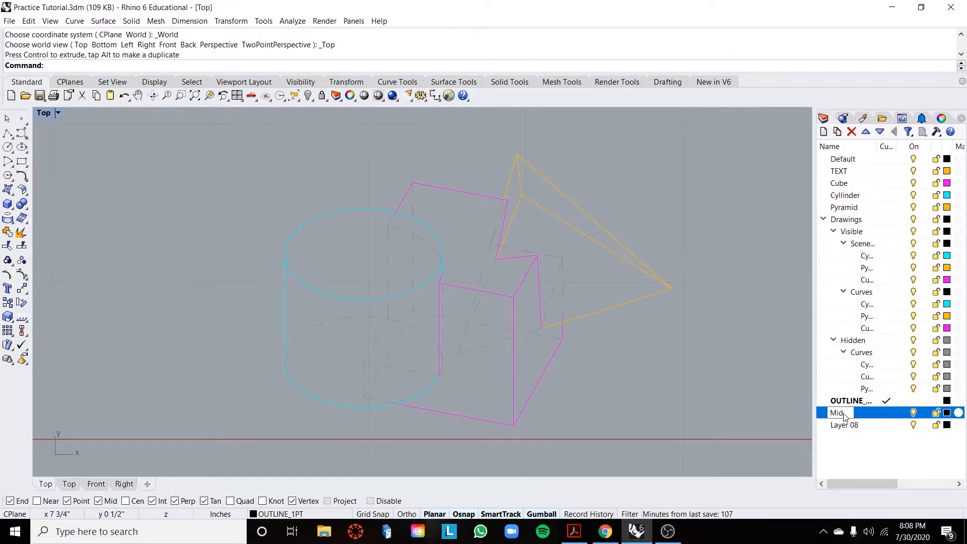
{"action": "type", "text": " 05"}
{"action": "key", "text": "BackSpace"}
{"action": "type", "text": ".5"}
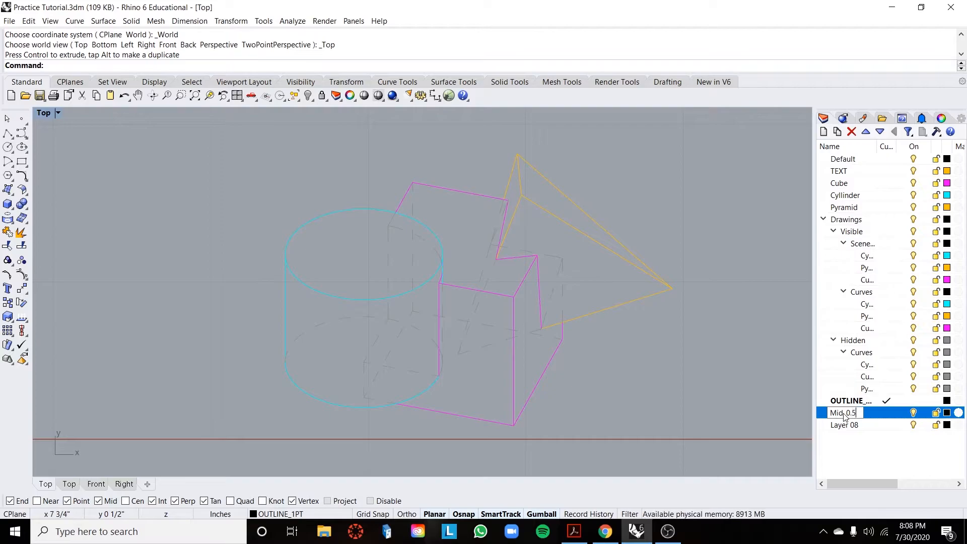
{"action": "type", "text": "pt"}
Step: Rename the third new layer, Layer 08, as Hidden_0.25
{"action": "left_click", "coordinate": [855, 425]}
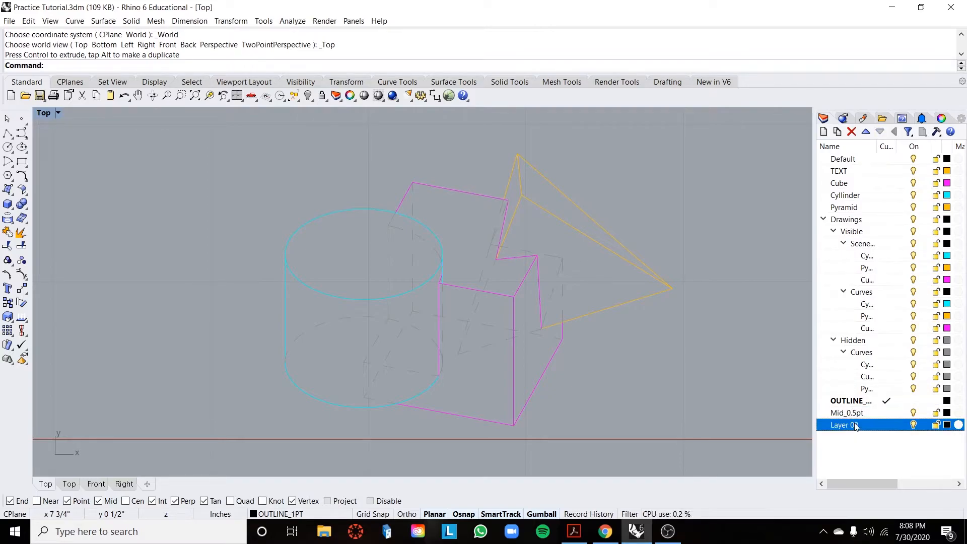
{"action": "left_click", "coordinate": [841, 427]}
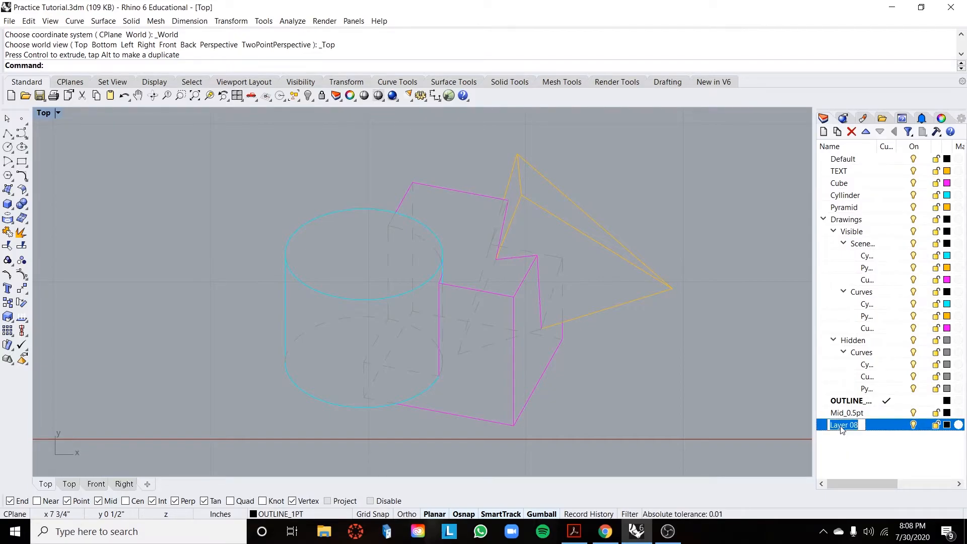
{"action": "type", "text": "Hidden_0.25"}
{"action": "key", "text": "Return"}
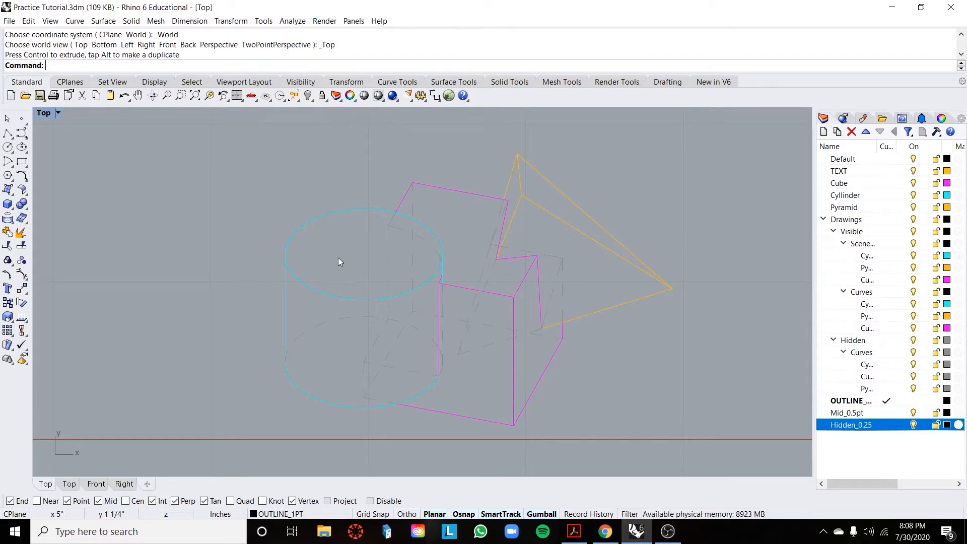
Step: Move the back arc of the cylinder's top ellipse upward to check for an overlapping duplicate, and undo the move
{"action": "left_click", "coordinate": [307, 226]}
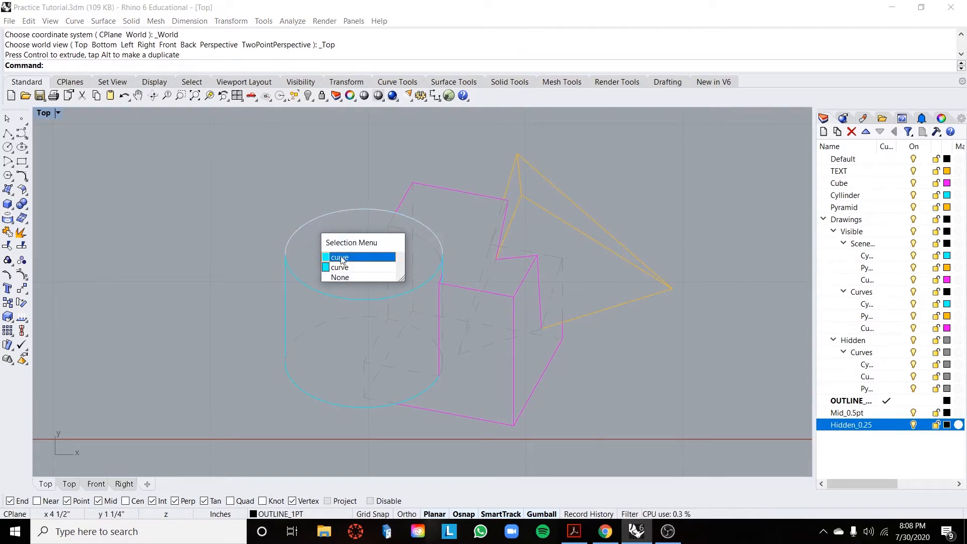
{"action": "left_click", "coordinate": [341, 258]}
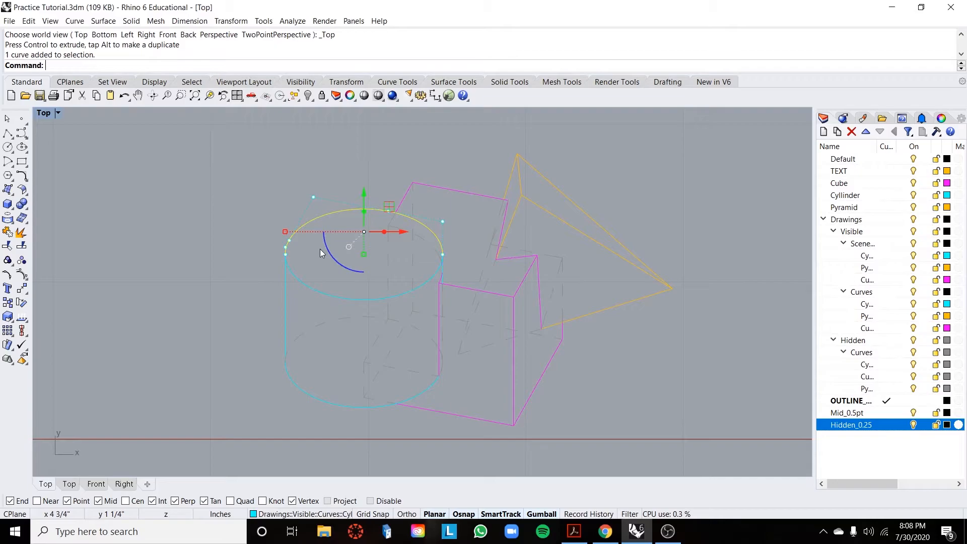
{"action": "scroll", "coordinate": [327, 221], "scroll_direction": "up", "scroll_amount": 2}
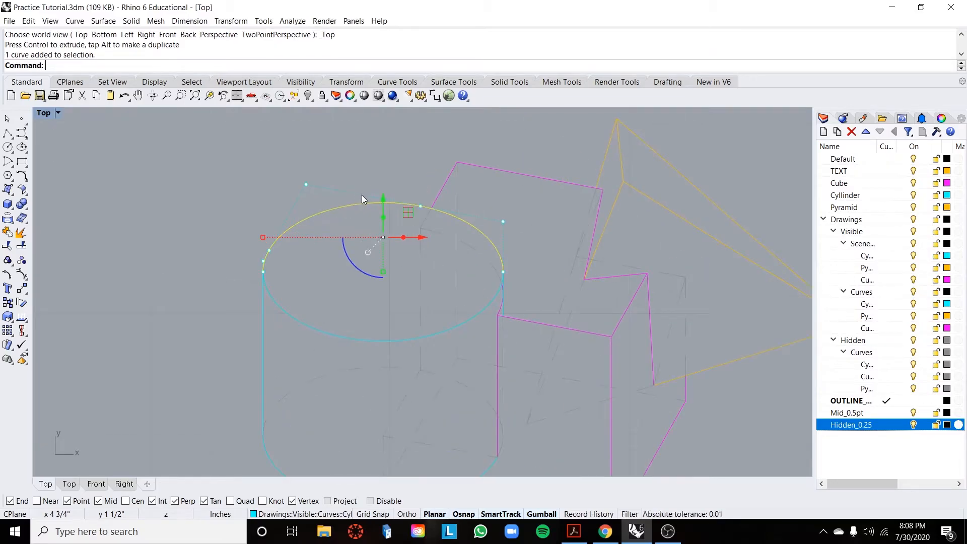
{"action": "left_click_drag", "start_coordinate": [382, 197], "coordinate": [381, 141]}
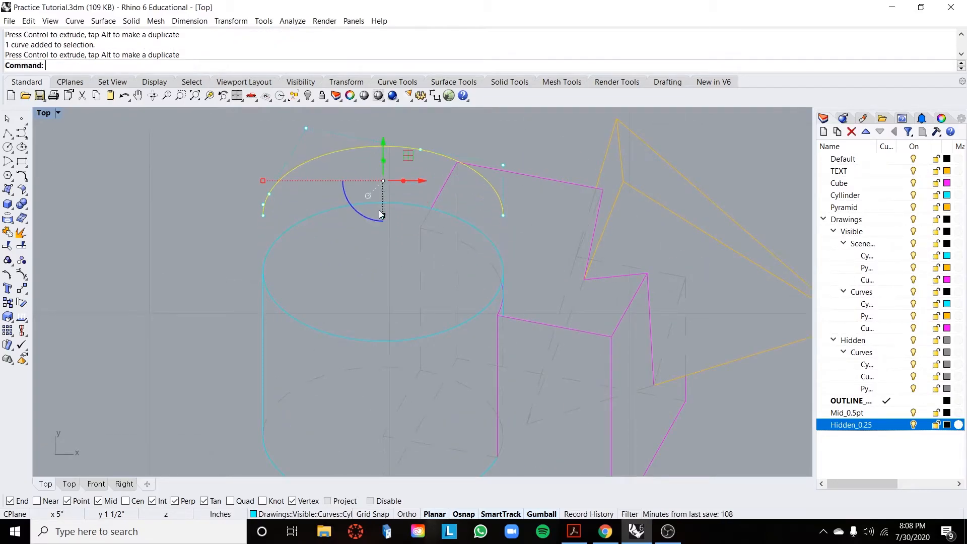
{"action": "key", "text": "ctrl+z"}
{"action": "left_click", "coordinate": [222, 214]}
{"action": "scroll", "coordinate": [317, 202], "scroll_direction": "down", "scroll_amount": 4}
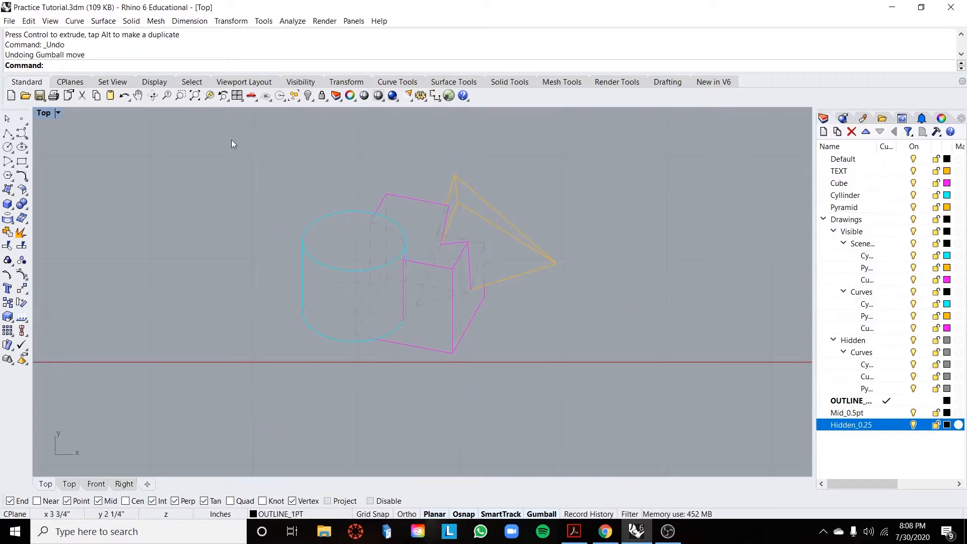
Step: Select all duplicate curves in the 2D linework with SelDup and delete them
{"action": "left_click_drag", "start_coordinate": [228, 141], "coordinate": [607, 403]}
{"action": "key", "text": "Escape"}
{"action": "type", "text": "SelDup"}
{"action": "key", "text": "Return"}
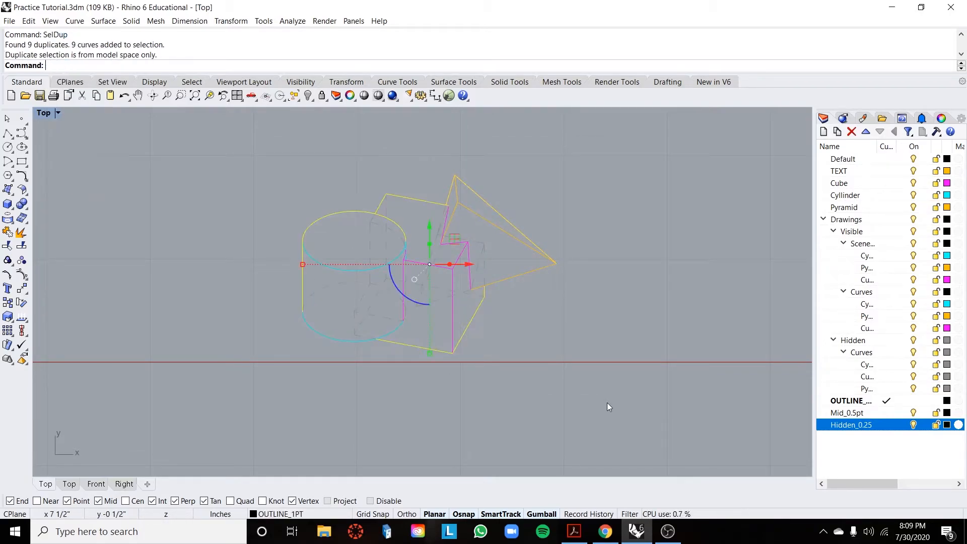
{"action": "scroll", "coordinate": [279, 290], "scroll_direction": "up", "scroll_amount": 2}
{"action": "key", "text": "Delete"}
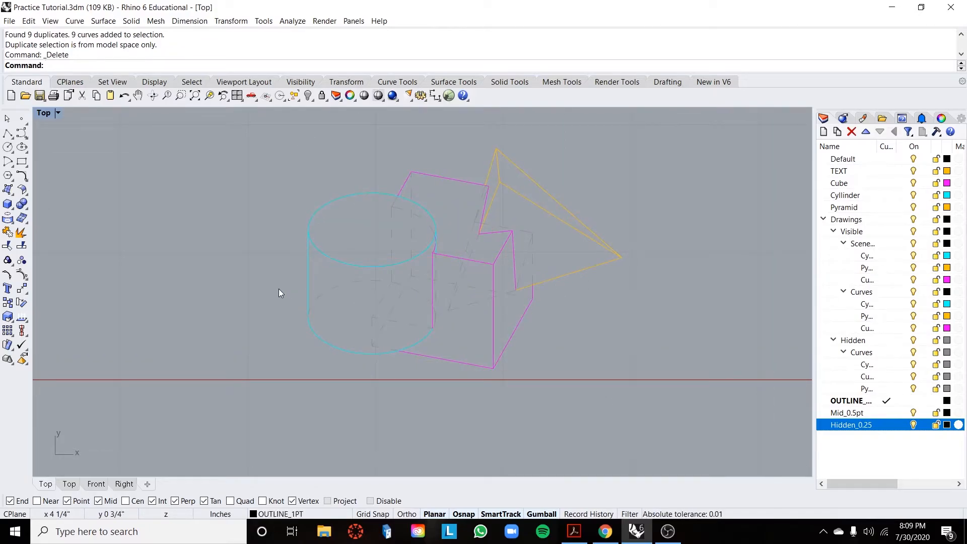
Step: Split the back arc of the cylinder's top ellipse where the cube's slanted upper edge meets it
{"action": "scroll", "coordinate": [295, 266], "scroll_direction": "up", "scroll_amount": 1}
{"action": "left_click", "coordinate": [345, 184]}
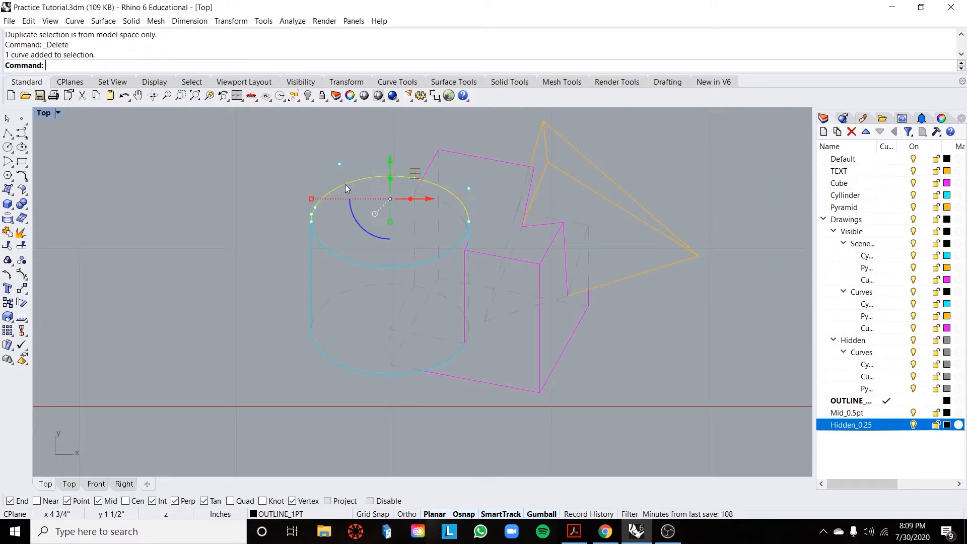
{"action": "scroll", "coordinate": [423, 165], "scroll_direction": "up", "scroll_amount": 3}
{"action": "scroll", "coordinate": [360, 208], "scroll_direction": "down", "scroll_amount": 1}
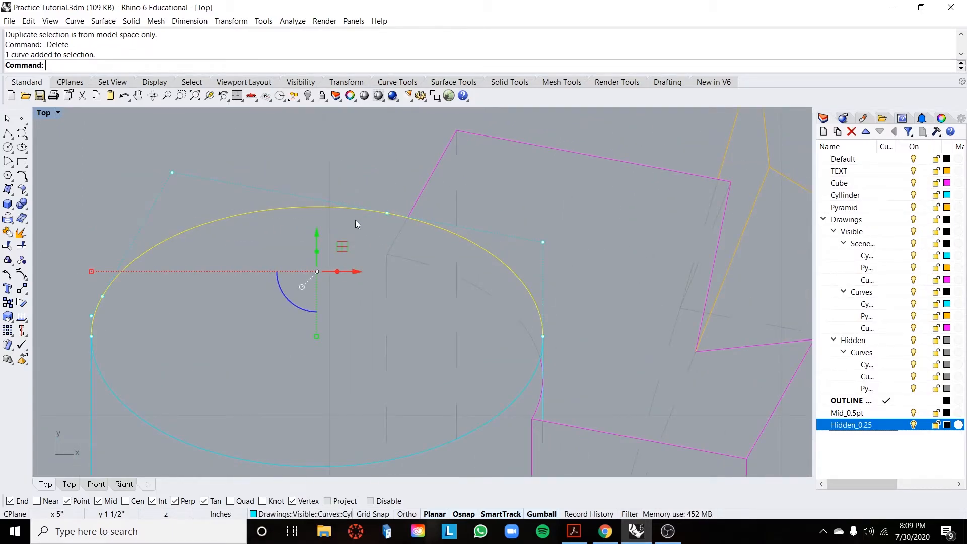
{"action": "type", "text": "Split"}
{"action": "key", "text": "Return"}
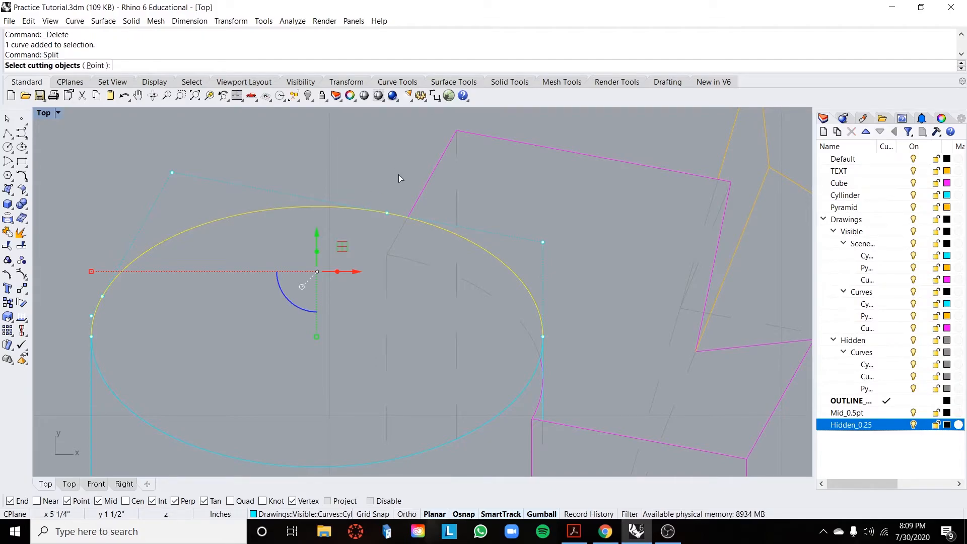
{"action": "left_click", "coordinate": [425, 191]}
{"action": "key", "text": "Return"}
{"action": "key", "text": "Escape"}
Step: Join the outer piece of the split cylinder arc with the cube's adjoining slanted edge
{"action": "left_click", "coordinate": [411, 219]}
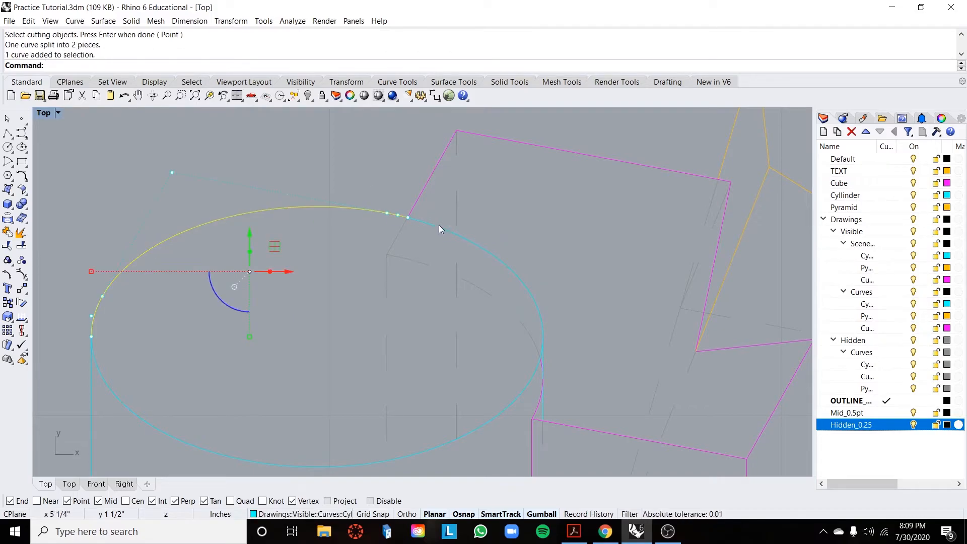
{"action": "left_click", "coordinate": [438, 225]}
{"action": "left_click", "coordinate": [368, 212]}
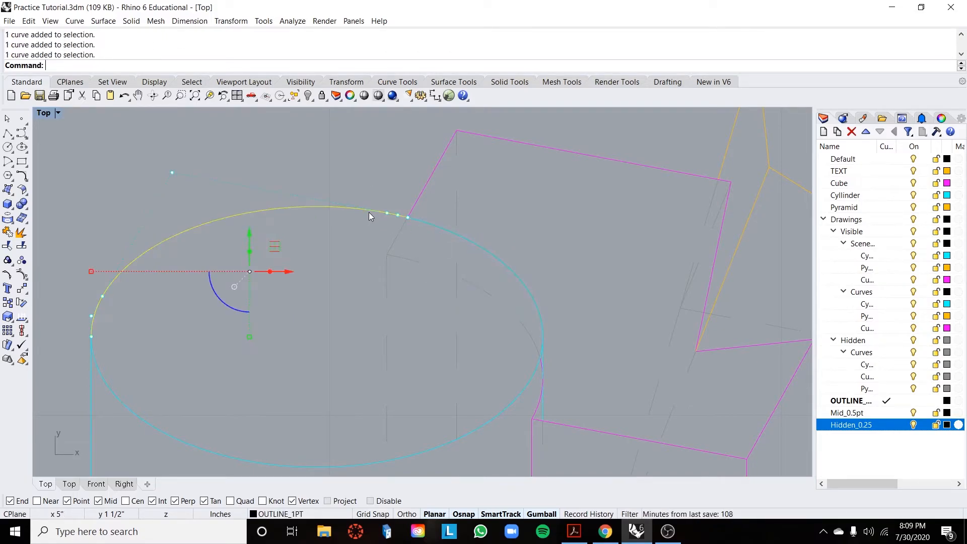
{"action": "left_click", "coordinate": [418, 199], "text": "shift"}
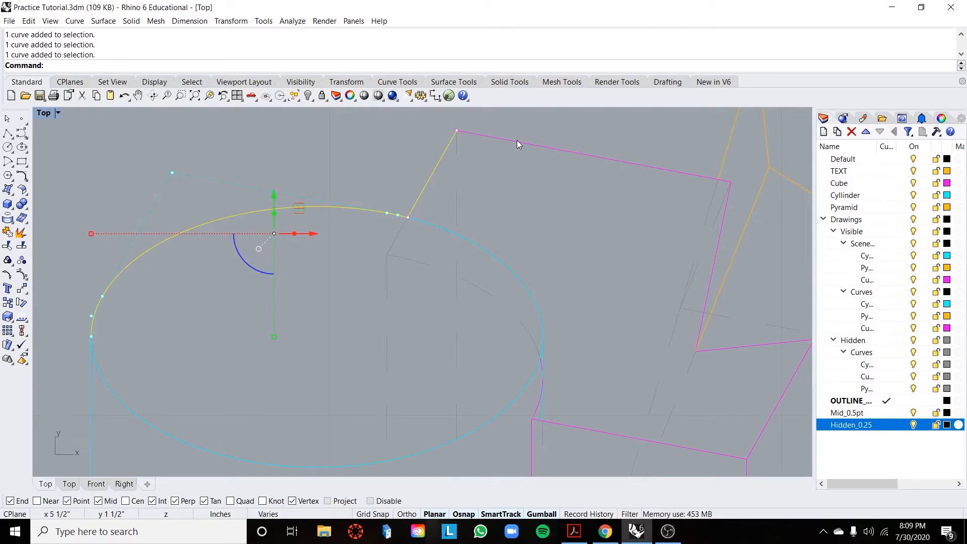
{"action": "type", "text": "join"}
{"action": "key", "text": "Return"}
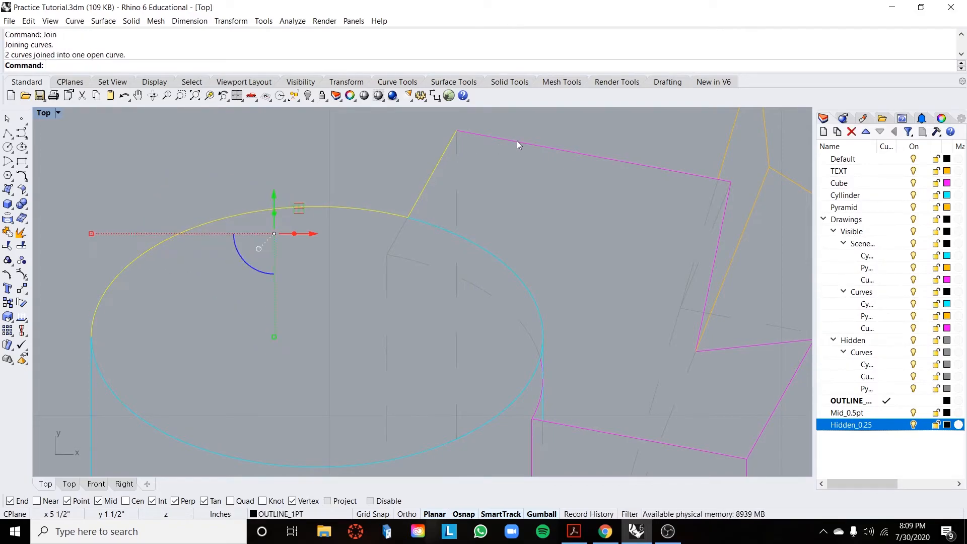
Step: Split the cube's upper back edge at the pyramid's edge, and select the outline pieces for joining
{"action": "left_click", "coordinate": [526, 141]}
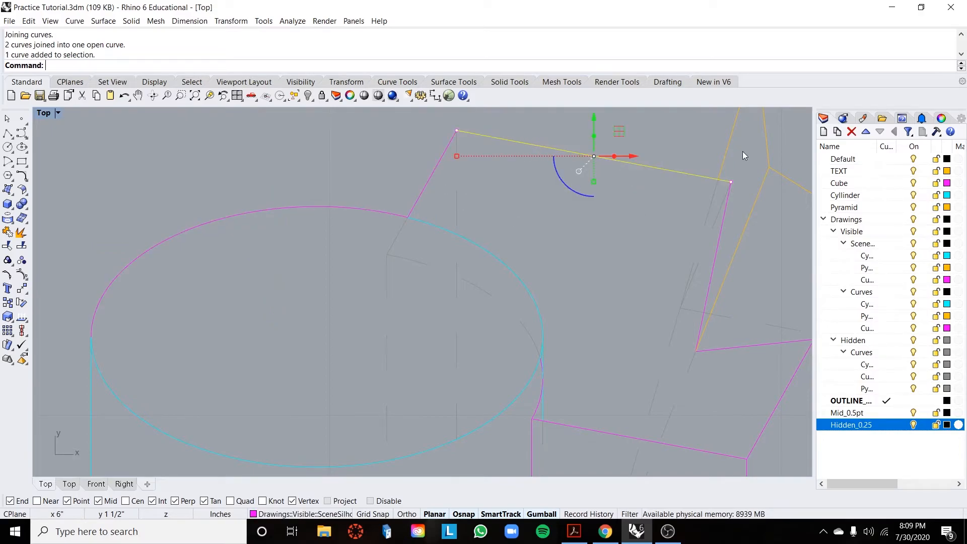
{"action": "type", "text": "split"}
{"action": "key", "text": "Return"}
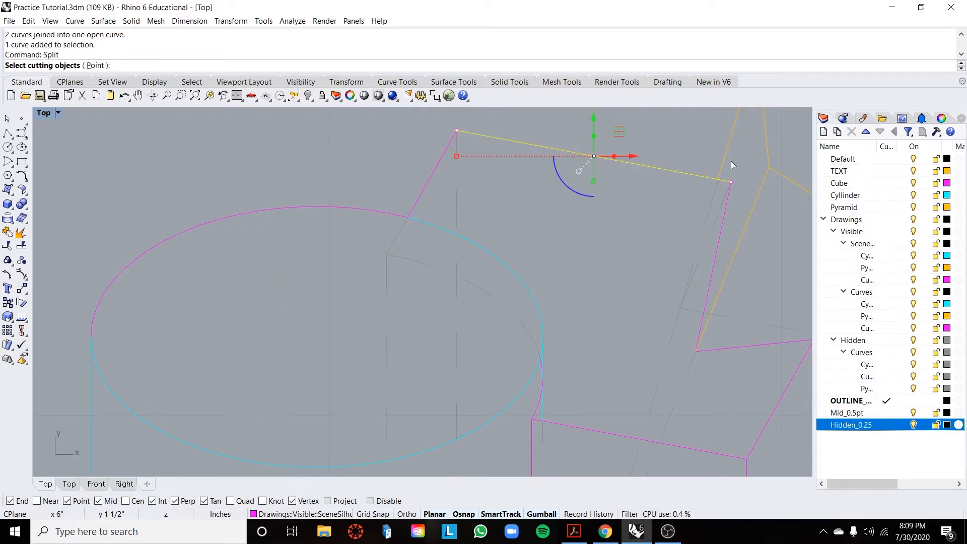
{"action": "left_click", "coordinate": [721, 165]}
{"action": "key", "text": "Return"}
{"action": "left_click", "coordinate": [437, 164]}
{"action": "left_click", "coordinate": [726, 180]}
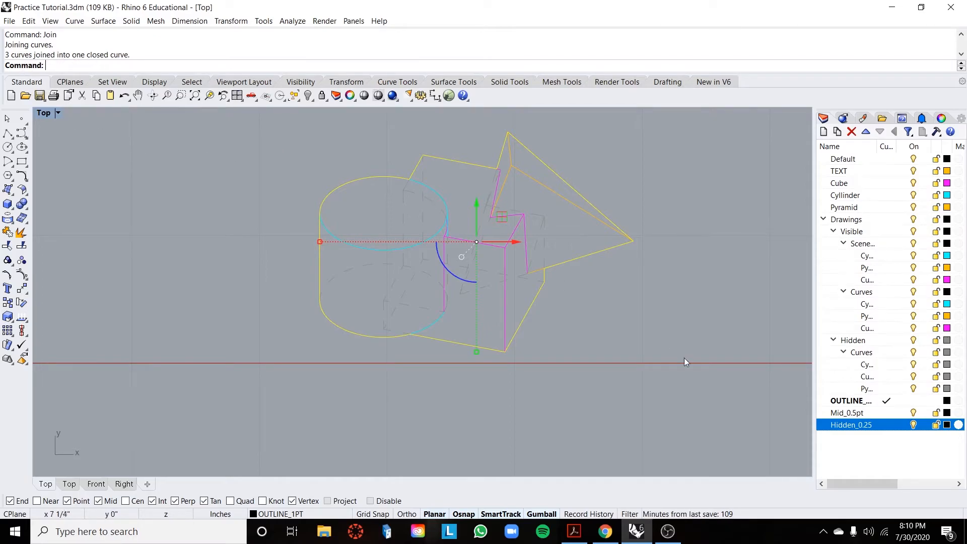
Step: Assign the selected closed outline of the three shapes to the OUTLINE_1PT layer
{"action": "left_click", "coordinate": [866, 401]}
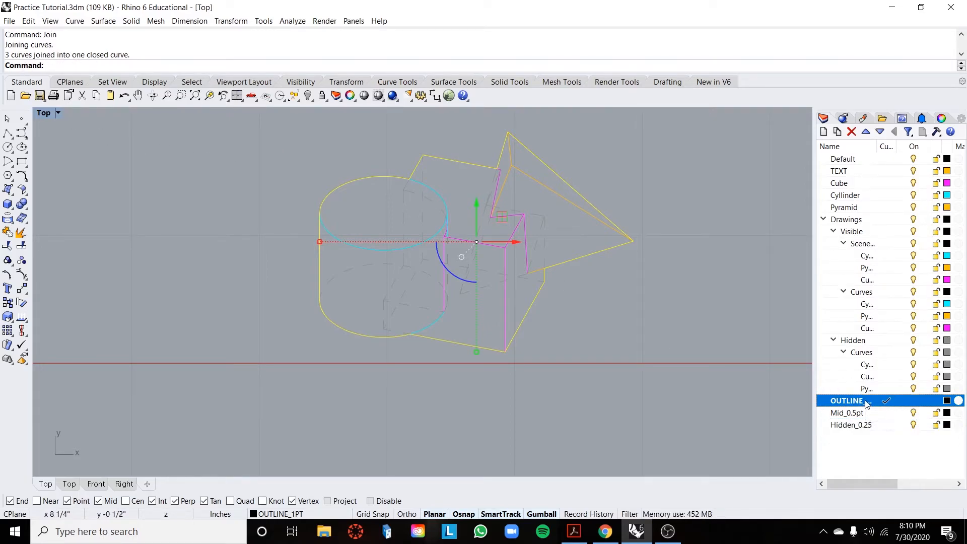
{"action": "right_click", "coordinate": [867, 404]}
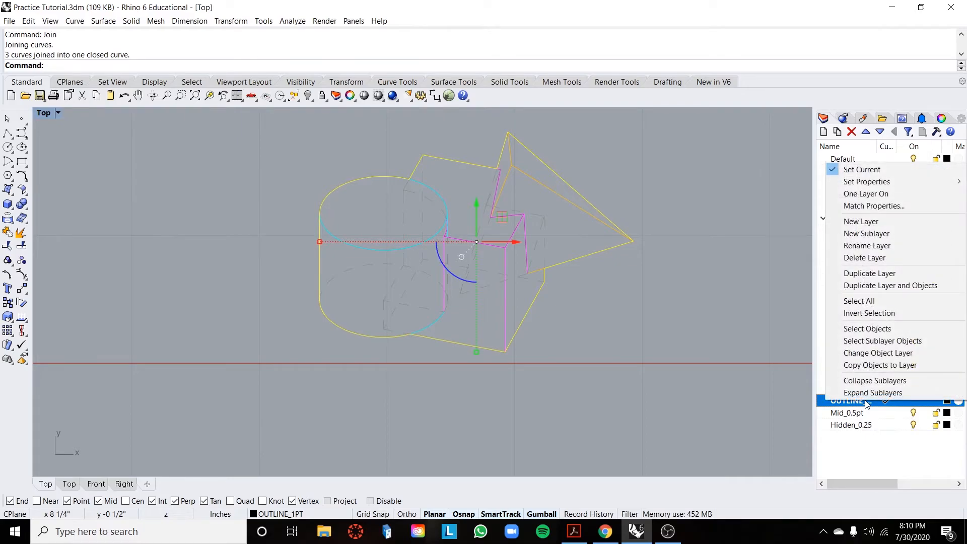
{"action": "left_click", "coordinate": [883, 355]}
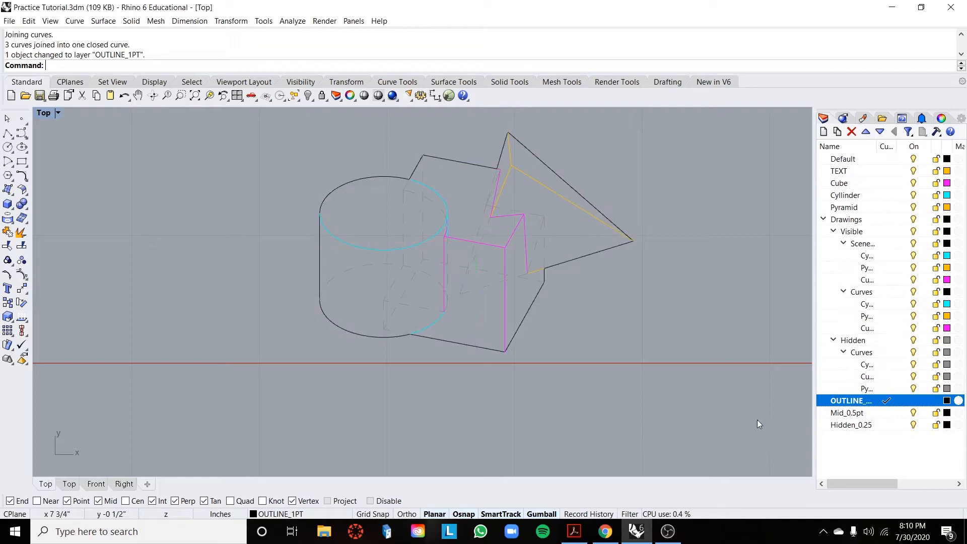
Step: Make the Mid_0.5pt layer current and switch off the OUTLINE_1PT layer
{"action": "left_click", "coordinate": [886, 413]}
{"action": "left_click", "coordinate": [913, 401]}
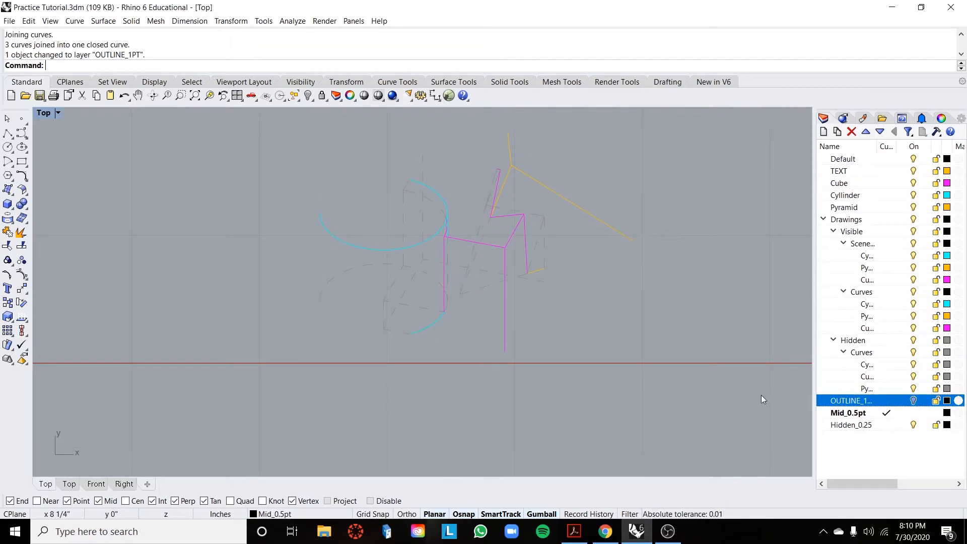
{"action": "scroll", "coordinate": [509, 204], "scroll_direction": "up", "scroll_amount": 3}
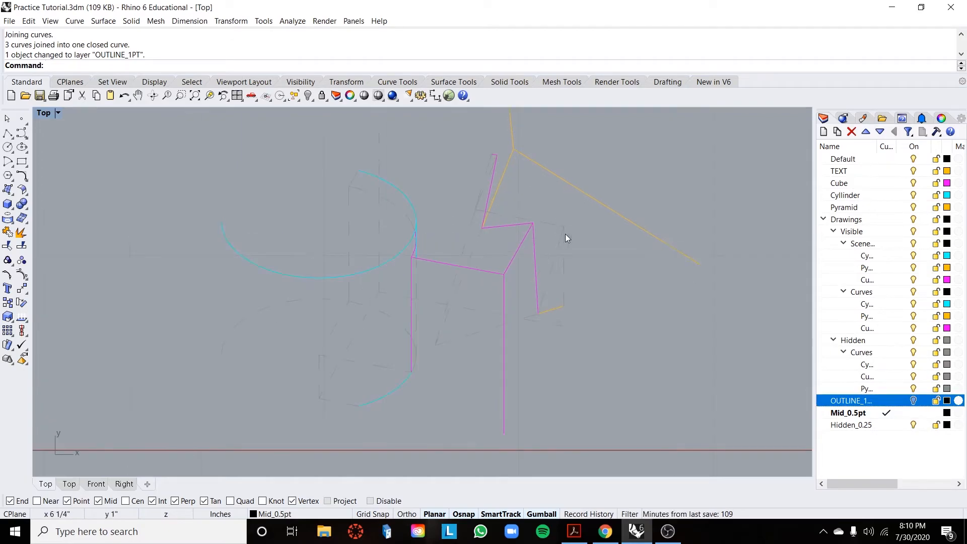
Step: Make the Drawings layer current and switch off its Visible Curves and SceneSilhouetteCurves sublayers, isolating the hidden lines
{"action": "left_click", "coordinate": [885, 220]}
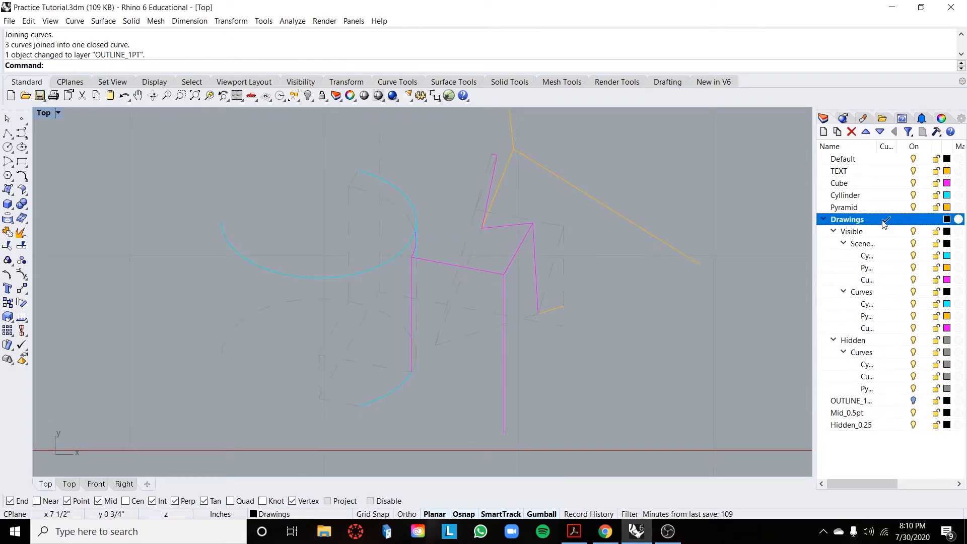
{"action": "left_click", "coordinate": [913, 292]}
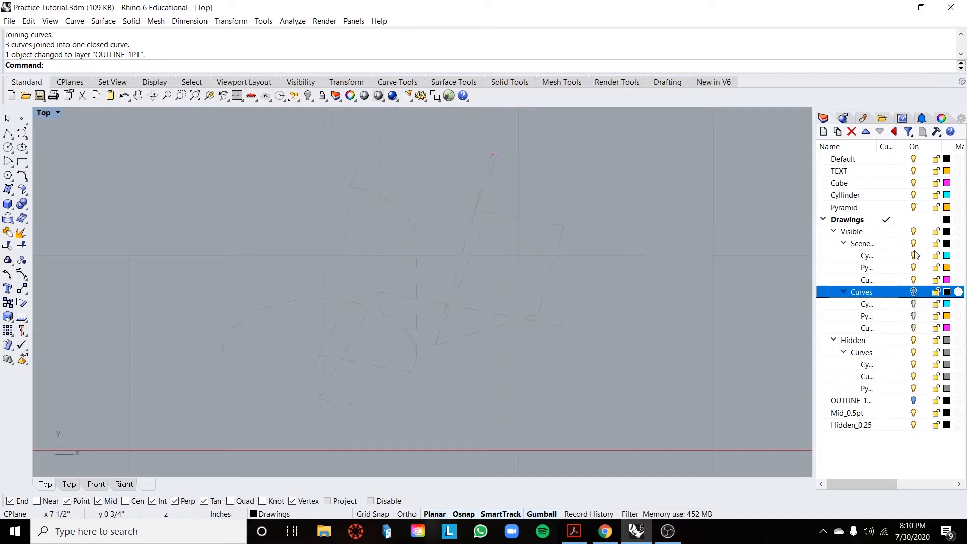
{"action": "left_click", "coordinate": [915, 246]}
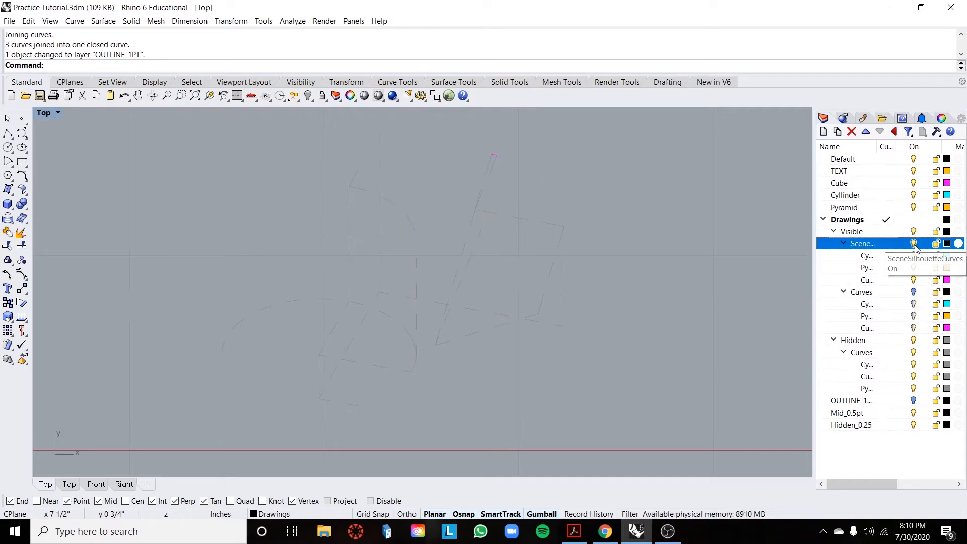
{"action": "scroll", "coordinate": [575, 274], "scroll_direction": "down", "scroll_amount": 2}
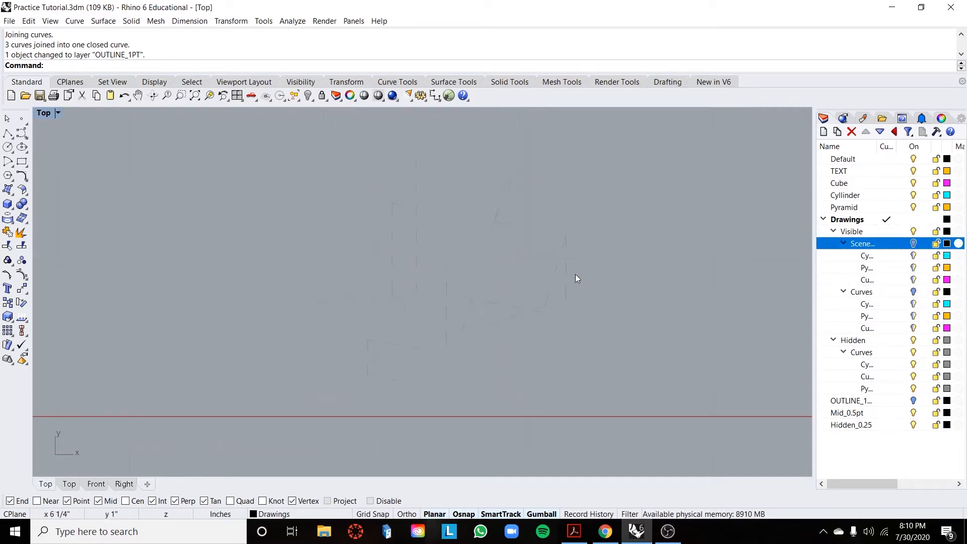
Step: Join the three adjoining hidden arc segments of the cylinder's base into one curve
{"action": "scroll", "coordinate": [355, 302], "scroll_direction": "up", "scroll_amount": 6}
{"action": "left_click", "coordinate": [359, 287]}
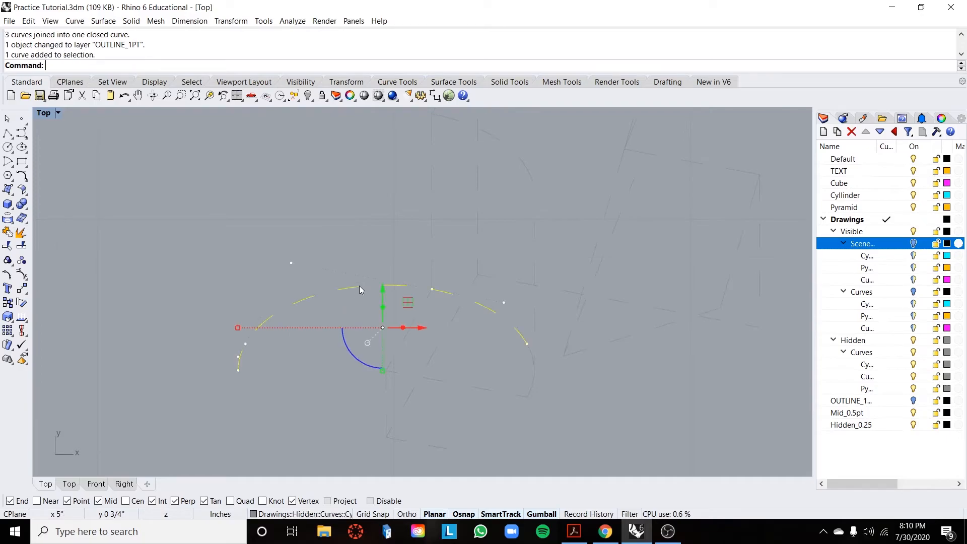
{"action": "scroll", "coordinate": [506, 368], "scroll_direction": "up", "scroll_amount": 3}
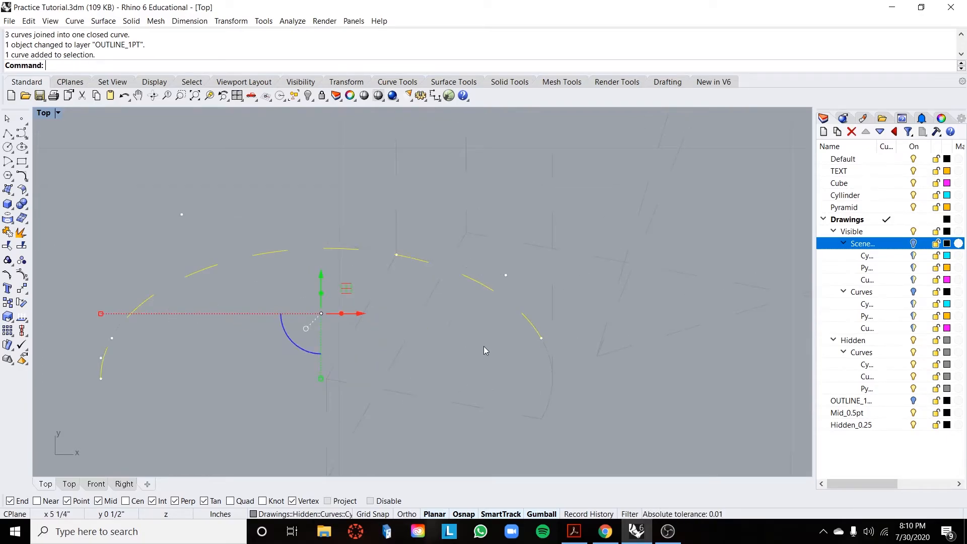
{"action": "left_click", "coordinate": [549, 352]}
{"action": "left_click", "coordinate": [552, 397]}
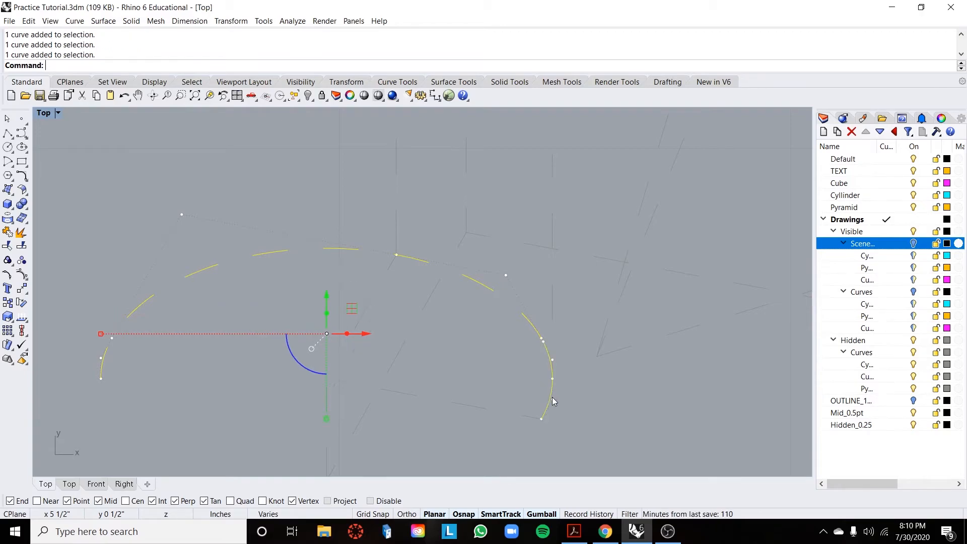
{"action": "type", "text": "Join"}
{"action": "key", "text": "Return"}
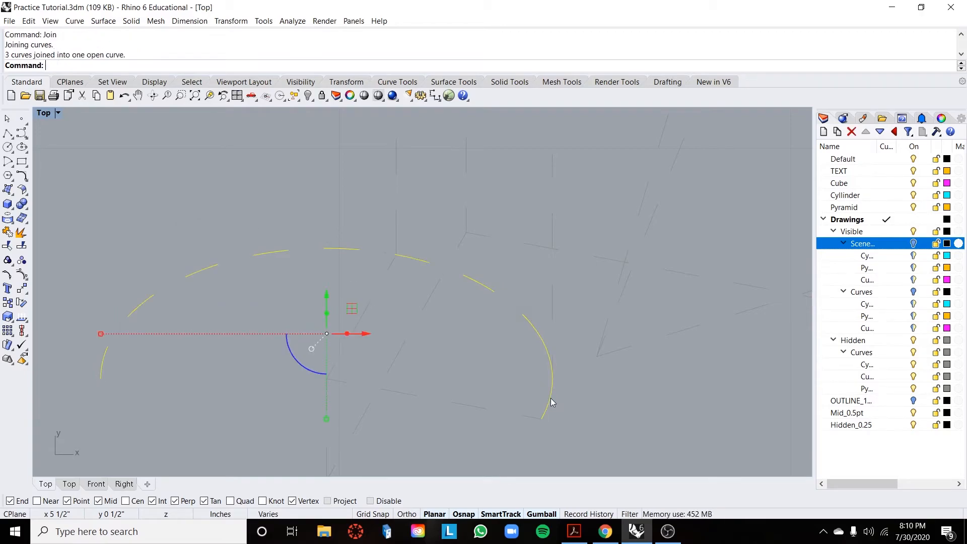
Step: Try to join the hidden arc at the cube's upper corner with the hidden vertical edge below its end
{"action": "scroll", "coordinate": [467, 304], "scroll_direction": "down", "scroll_amount": 3}
{"action": "scroll", "coordinate": [469, 172], "scroll_direction": "up", "scroll_amount": 4}
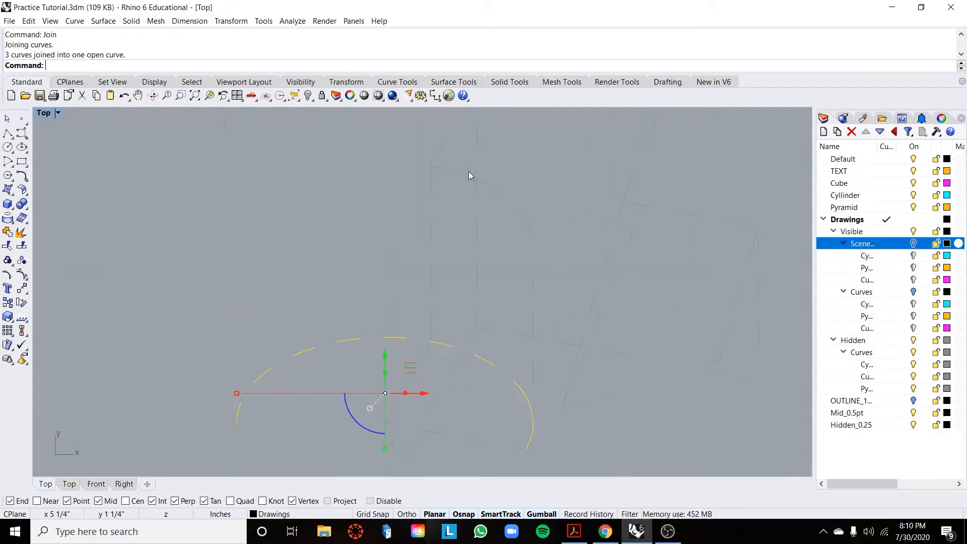
{"action": "scroll", "coordinate": [442, 168], "scroll_direction": "up", "scroll_amount": 4}
{"action": "left_click", "coordinate": [443, 168]}
{"action": "scroll", "coordinate": [453, 166], "scroll_direction": "down", "scroll_amount": 6}
{"action": "scroll", "coordinate": [513, 255], "scroll_direction": "up", "scroll_amount": 4}
{"action": "left_click", "coordinate": [526, 262], "text": "shift"}
{"action": "scroll", "coordinate": [548, 180], "scroll_direction": "down", "scroll_amount": 3}
{"action": "type", "text": "join"}
{"action": "key", "text": "Return"}
{"action": "scroll", "coordinate": [546, 268], "scroll_direction": "down", "scroll_amount": 2}
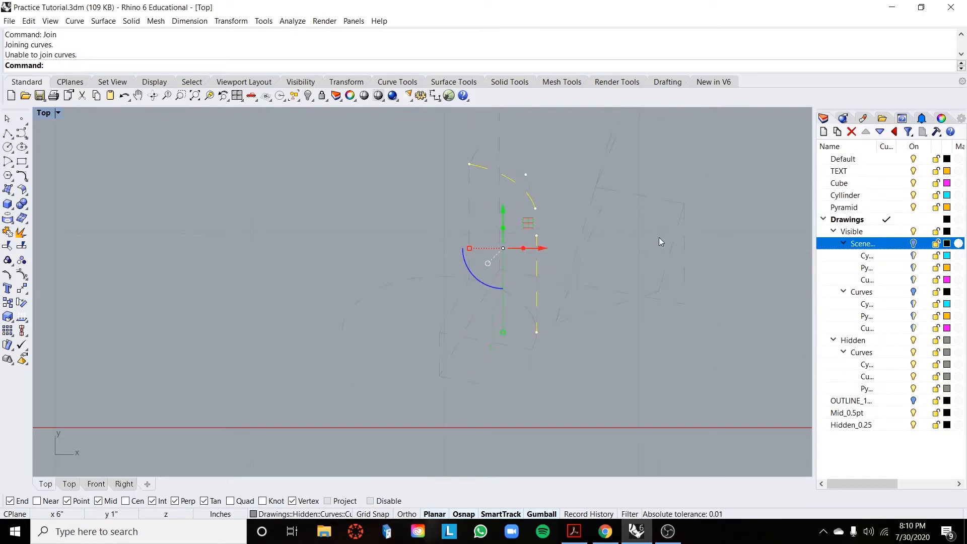
Step: Select all the hidden lines of the drawing and join them into continuous curves
{"action": "scroll", "coordinate": [659, 237], "scroll_direction": "down", "scroll_amount": 4}
{"action": "left_click", "coordinate": [728, 149]}
{"action": "left_click_drag", "start_coordinate": [727, 144], "coordinate": [415, 368]}
{"action": "left_click_drag", "start_coordinate": [720, 147], "coordinate": [445, 331]}
{"action": "left_click_drag", "start_coordinate": [395, 363], "coordinate": [395, 363]}
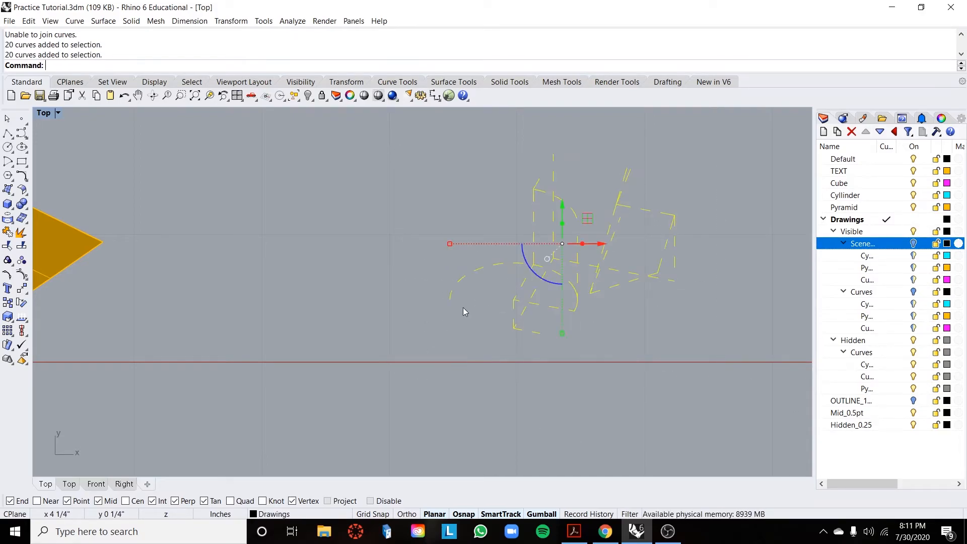
{"action": "scroll", "coordinate": [740, 254], "scroll_direction": "up", "scroll_amount": 3}
{"action": "type", "text": "join"}
{"action": "key", "text": "Return"}
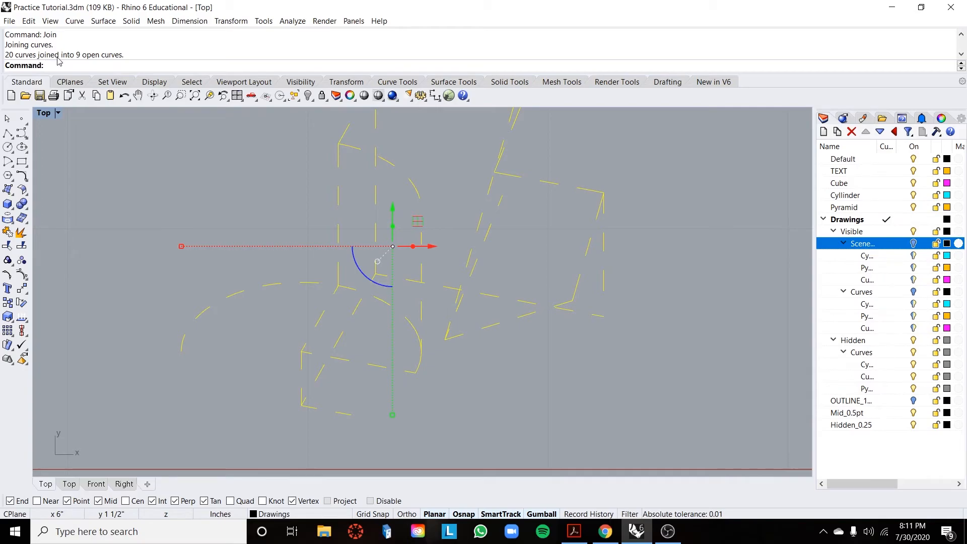
Step: Assign the joined hidden curves to the Hidden_0.25 layer
{"action": "scroll", "coordinate": [473, 311], "scroll_direction": "down", "scroll_amount": 3}
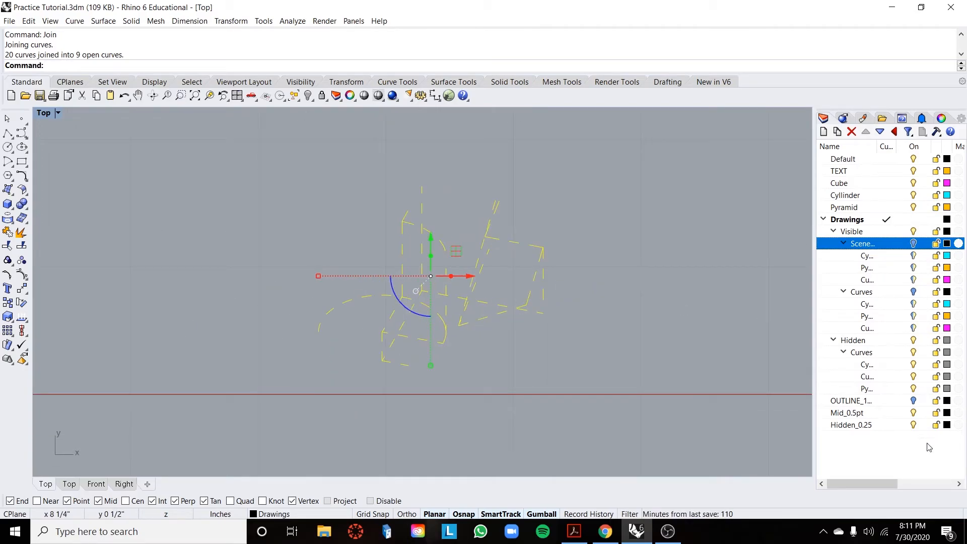
{"action": "right_click", "coordinate": [877, 425]}
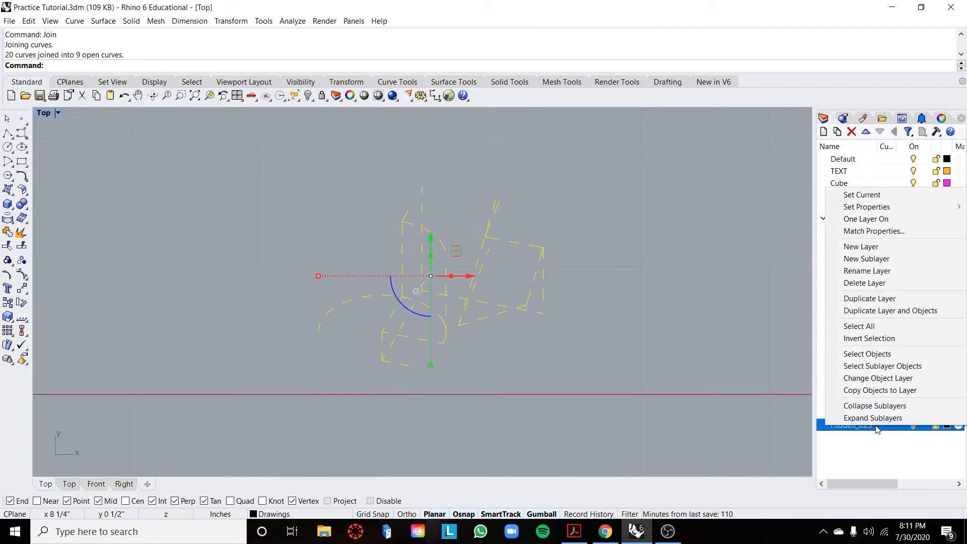
{"action": "left_click", "coordinate": [892, 379]}
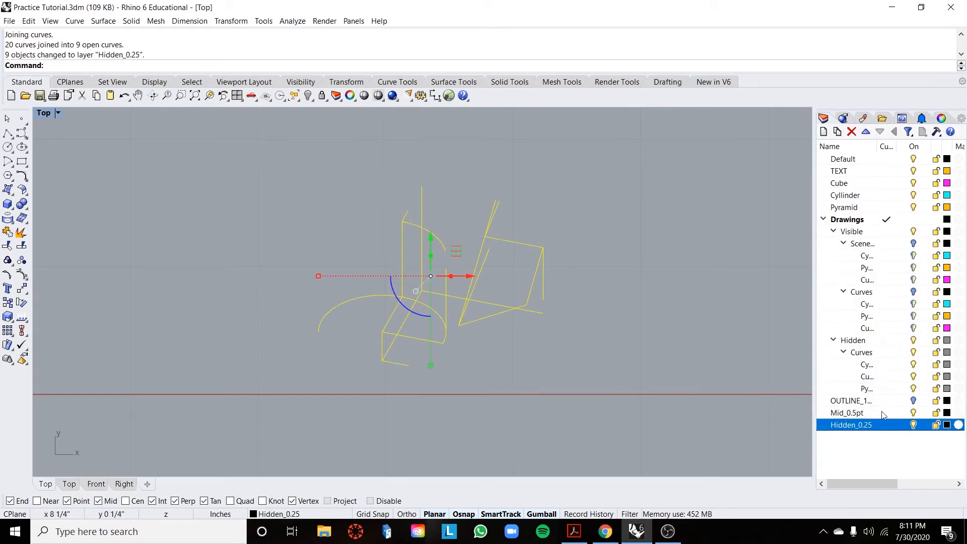
Step: Switch off the Hidden_0.25 layer and turn on the Visible group's Curves and SceneSilhouetteCurves sublayers
{"action": "left_click", "coordinate": [913, 425]}
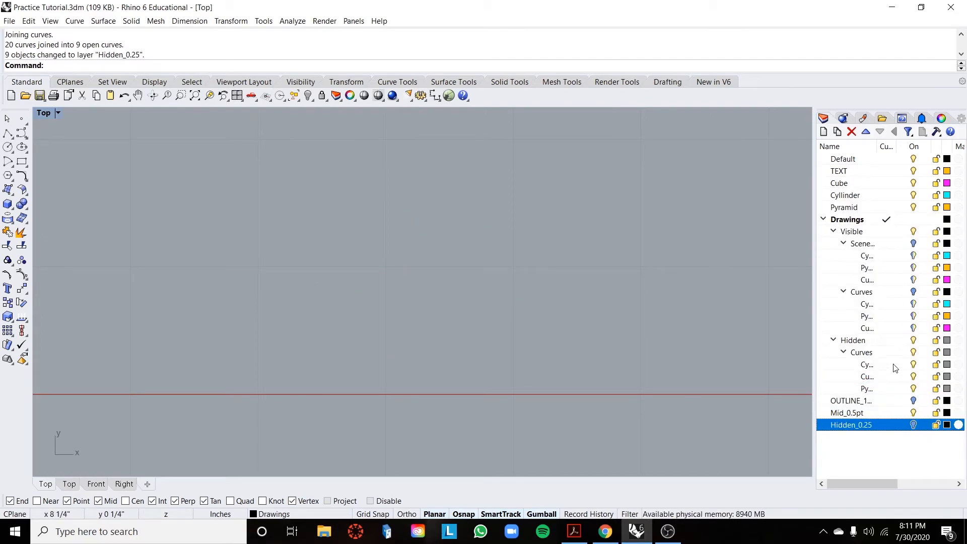
{"action": "left_click", "coordinate": [913, 292]}
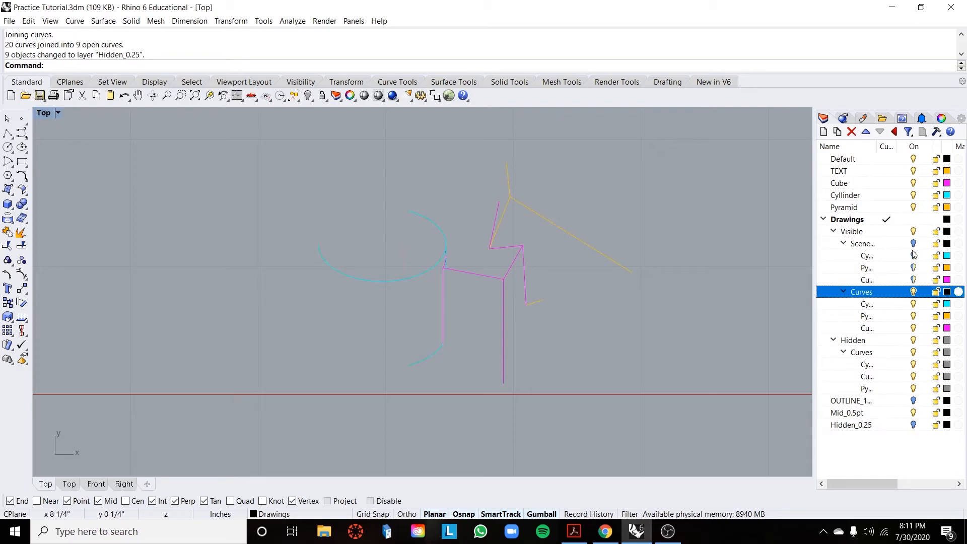
{"action": "left_click", "coordinate": [914, 243]}
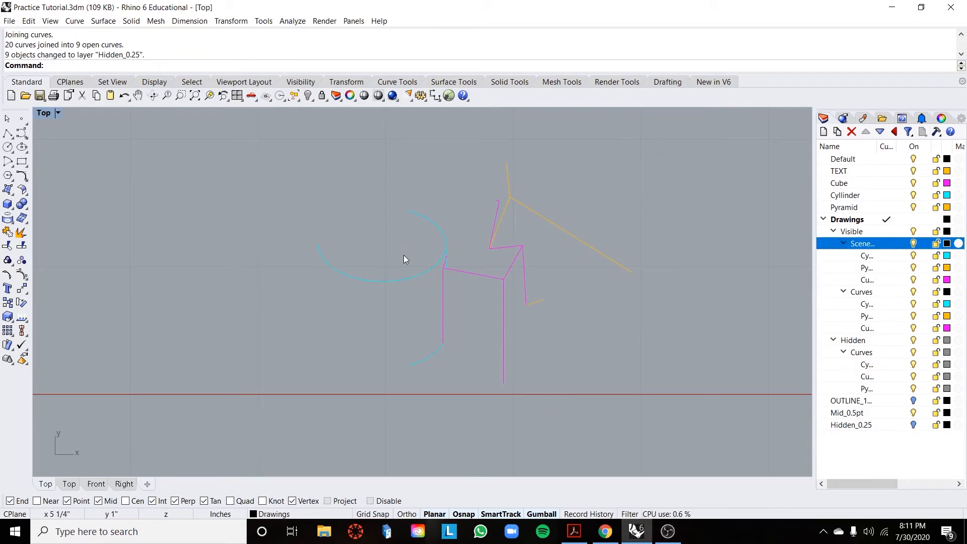
Step: Join the three visible arc segments of the cylinder's top ellipse into one curve
{"action": "left_click", "coordinate": [402, 279]}
{"action": "scroll", "coordinate": [437, 248], "scroll_direction": "up", "scroll_amount": 2}
{"action": "scroll", "coordinate": [437, 249], "scroll_direction": "up", "scroll_amount": 3}
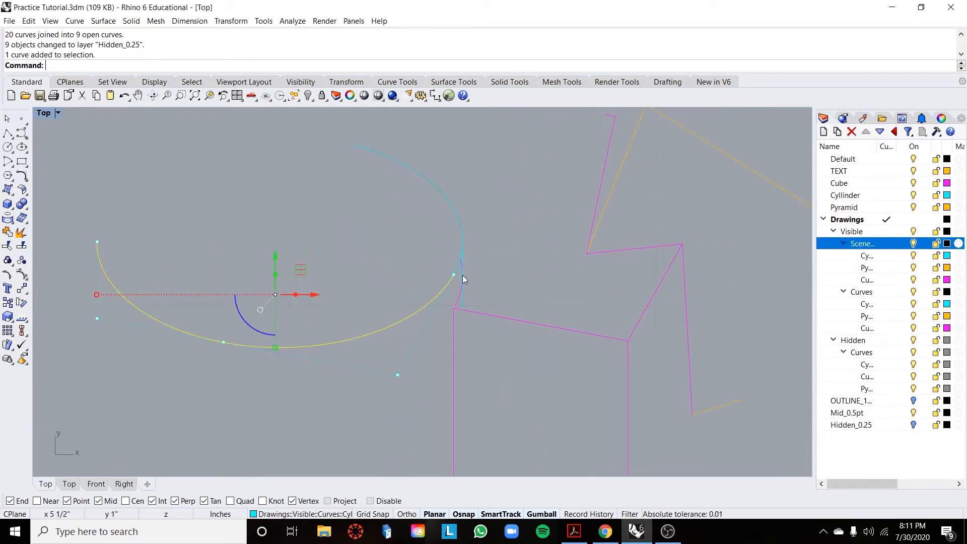
{"action": "left_click", "coordinate": [460, 215]}
{"action": "left_click", "coordinate": [452, 211]}
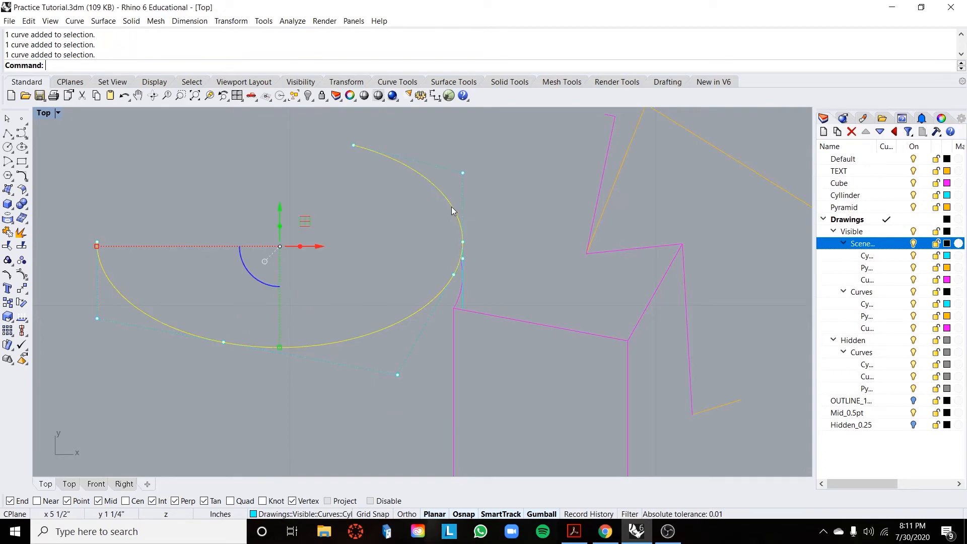
{"action": "type", "text": "Join"}
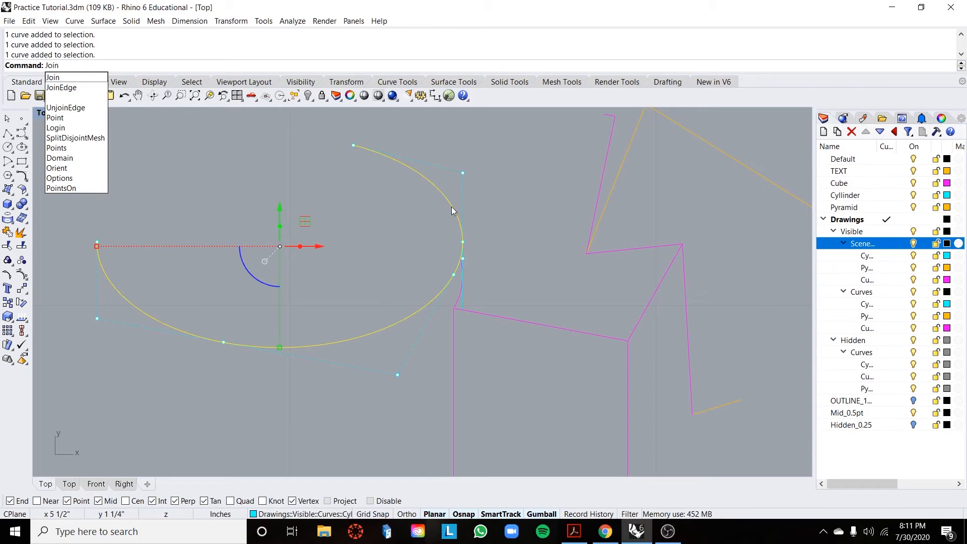
{"action": "key", "text": "Return"}
Step: Split the cylinder's short vertical edge using the cube's small intersection arc as the cutting object
{"action": "scroll", "coordinate": [481, 292], "scroll_direction": "up", "scroll_amount": 3}
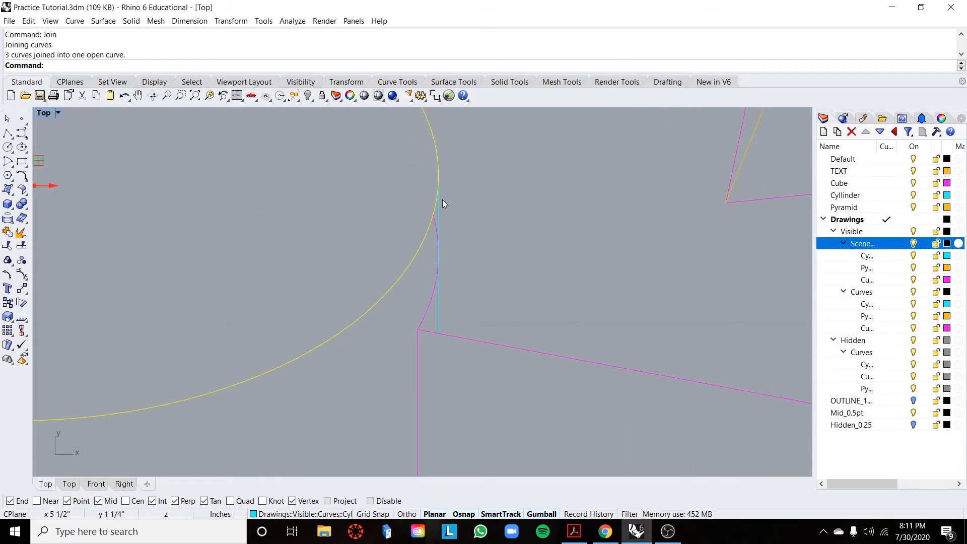
{"action": "scroll", "coordinate": [435, 266], "scroll_direction": "up", "scroll_amount": 1}
{"action": "left_click", "coordinate": [435, 213]}
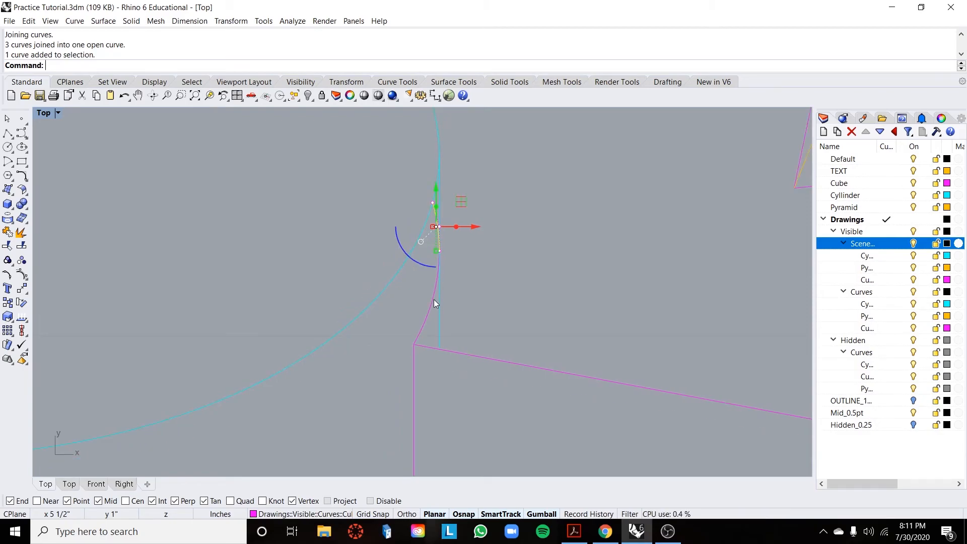
{"action": "left_click", "coordinate": [439, 316]}
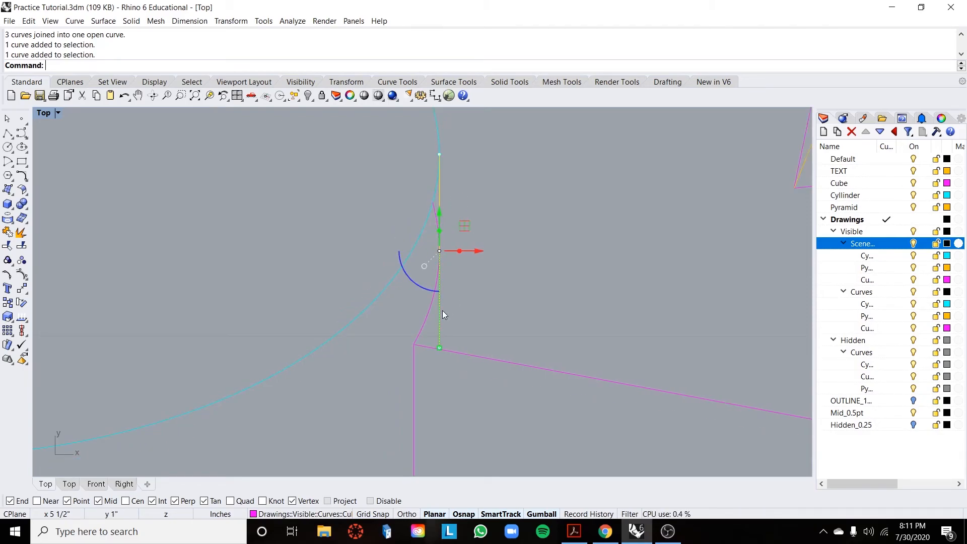
{"action": "type", "text": "split"}
{"action": "key", "text": "Return"}
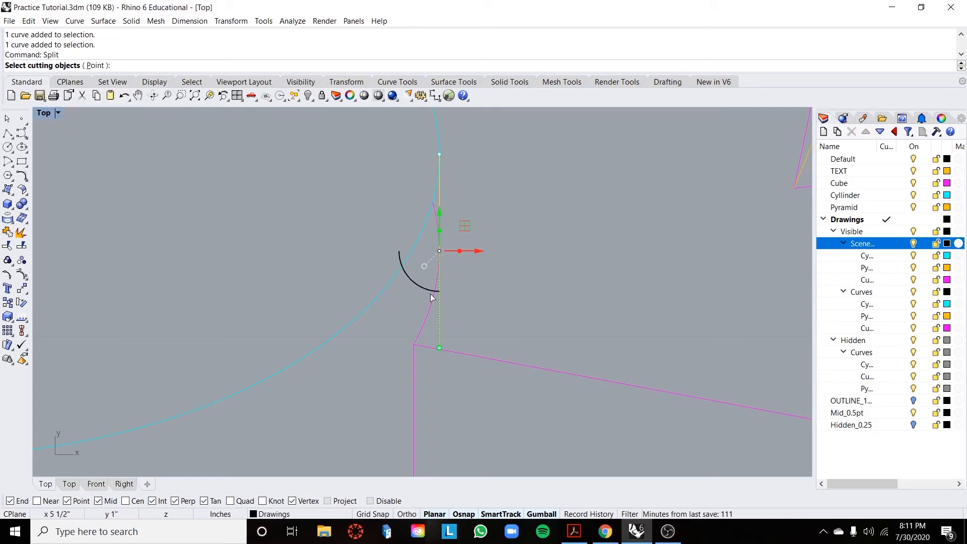
{"action": "left_click", "coordinate": [429, 306]}
{"action": "key", "text": "Return"}
Step: Assign the lower piece of the split vertical edge and the short arc piece above the cut to the Hidden_0.25 layer
{"action": "left_click", "coordinate": [451, 291]}
{"action": "left_click", "coordinate": [439, 257]}
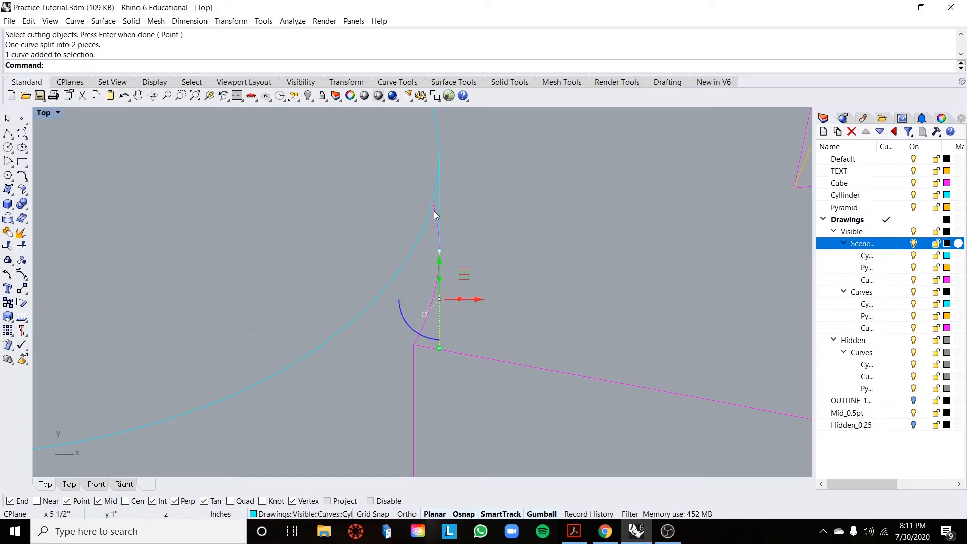
{"action": "left_click", "coordinate": [433, 211], "text": "shift"}
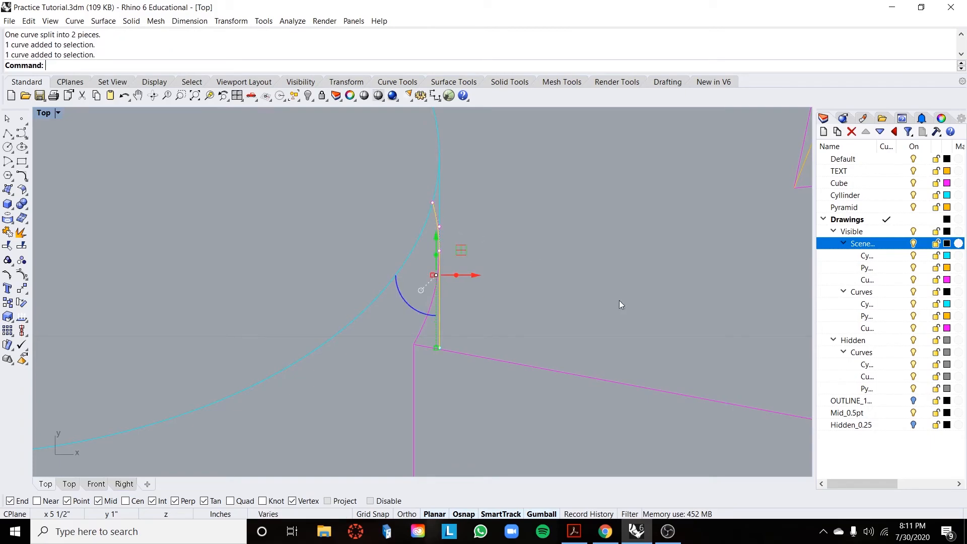
{"action": "right_click", "coordinate": [883, 427]}
{"action": "left_click", "coordinate": [856, 375]}
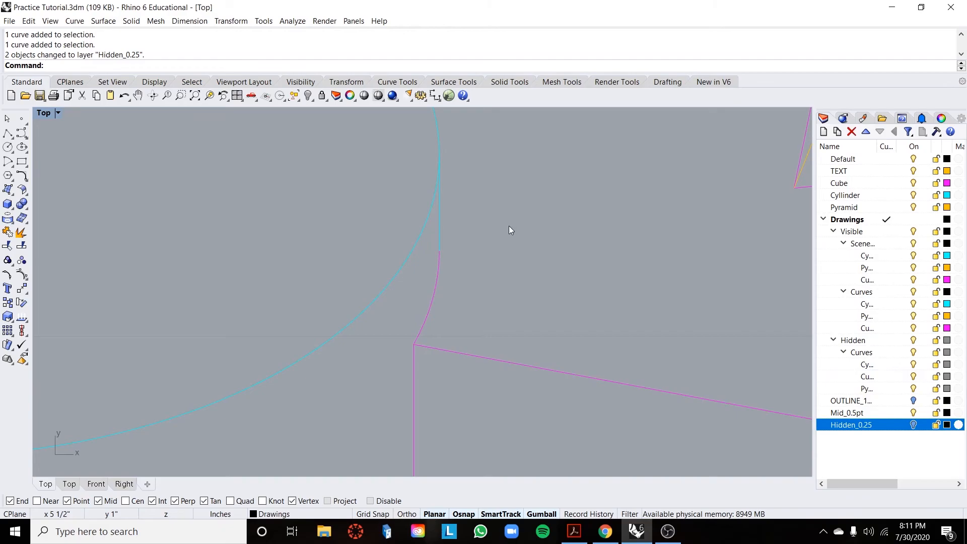
Step: Join the remaining vertical edge, intersection arc and all other visible lines of the three shapes into continuous curves
{"action": "left_click", "coordinate": [441, 242]}
{"action": "left_click", "coordinate": [438, 278], "text": "shift"}
{"action": "left_click", "coordinate": [413, 365], "text": "shift"}
{"action": "scroll", "coordinate": [446, 215], "scroll_direction": "down", "scroll_amount": 10}
{"action": "scroll", "coordinate": [424, 327], "scroll_direction": "down", "scroll_amount": 10}
{"action": "scroll", "coordinate": [400, 412], "scroll_direction": "up", "scroll_amount": 10}
{"action": "left_click", "coordinate": [418, 353], "text": "shift"}
{"action": "key", "text": "ctrl+j"}
{"action": "scroll", "coordinate": [418, 352], "scroll_direction": "down", "scroll_amount": 5}
{"action": "left_click_drag", "start_coordinate": [661, 141], "coordinate": [294, 408]}
{"action": "type", "text": "join"}
{"action": "key", "text": "Return"}
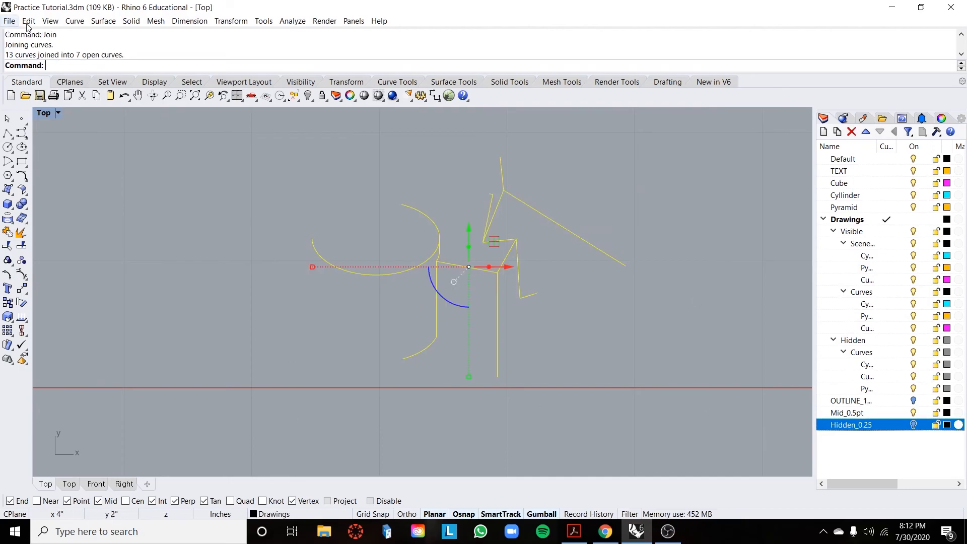
Step: Assign the joined visible curves to the Mid_0.5pt layer and turn the OUTLINE_1PT and Hidden_0.25 layers on
{"action": "right_click", "coordinate": [872, 413]}
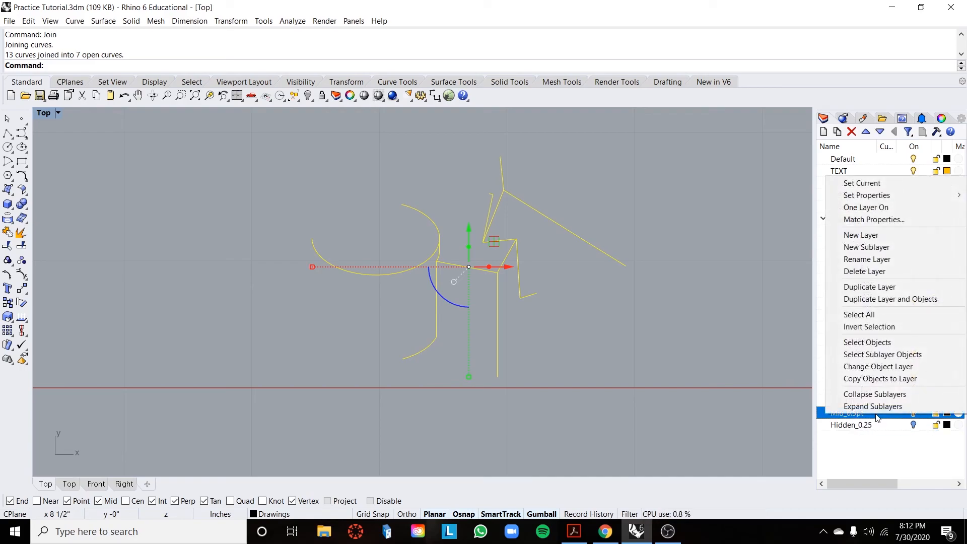
{"action": "left_click", "coordinate": [887, 367]}
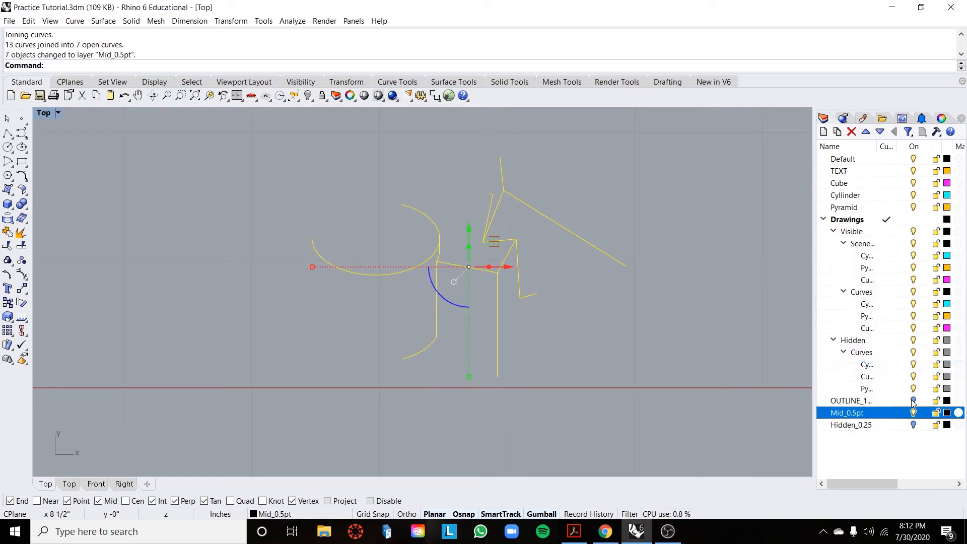
{"action": "left_click", "coordinate": [913, 400]}
{"action": "left_click", "coordinate": [914, 426]}
{"action": "key", "text": "Escape"}
{"action": "scroll", "coordinate": [615, 197], "scroll_direction": "up", "scroll_amount": 3}
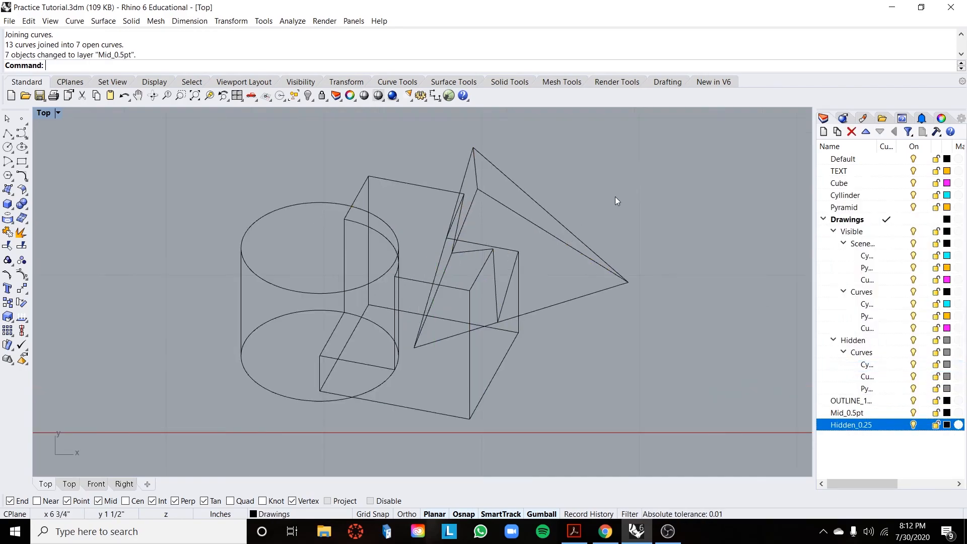